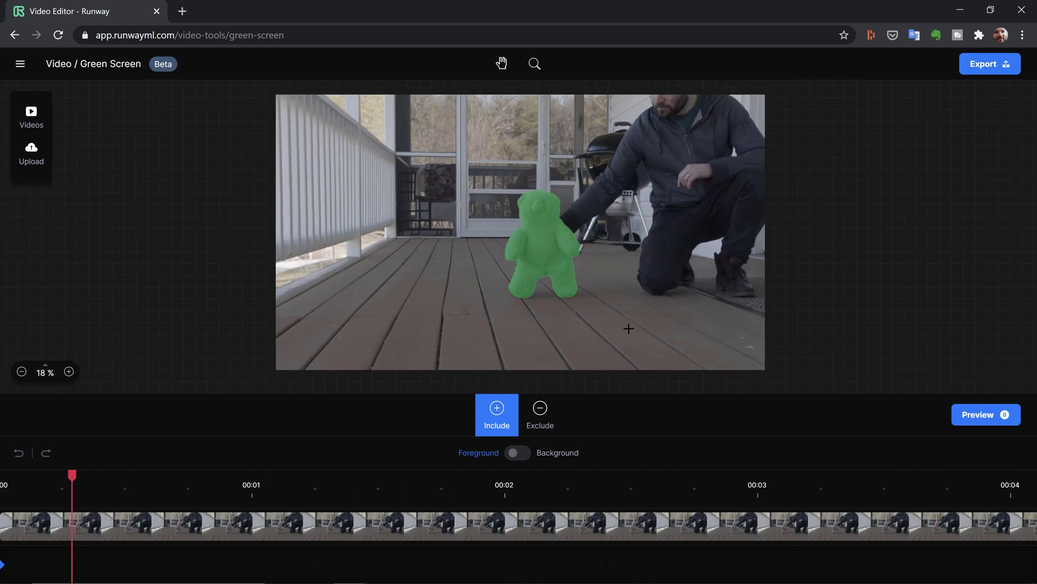
- Zoom the Runway preview of the teddy bear keyed over the green background
{"action": "scroll", "coordinate": [570, 223], "scroll_direction": "up", "scroll_amount": 5}
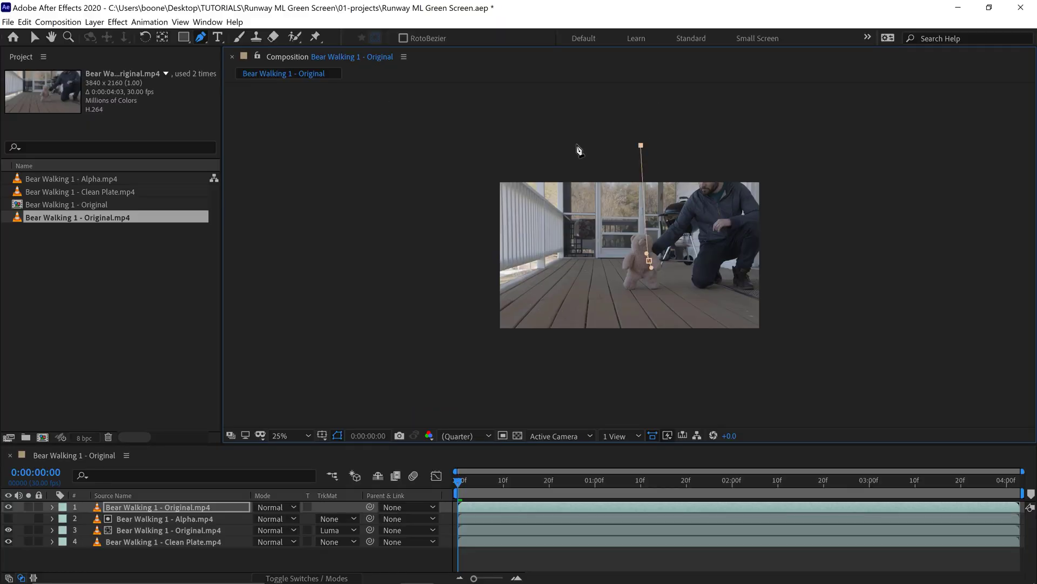
- At 50% zoom, stroke out the head–paw gap from the bear's roto matte and propagate it
{"action": "key", "text": "period"}
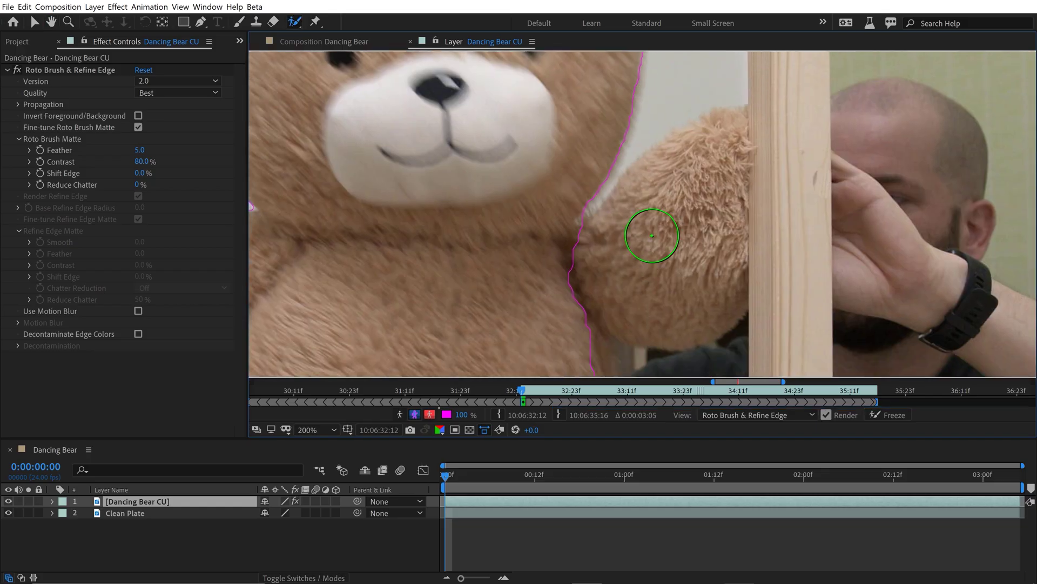
{"action": "scroll", "coordinate": [717, 139], "scroll_direction": "up", "scroll_amount": 2}
{"action": "left_click_drag", "start_coordinate": [510, 312], "coordinate": [579, 243]}
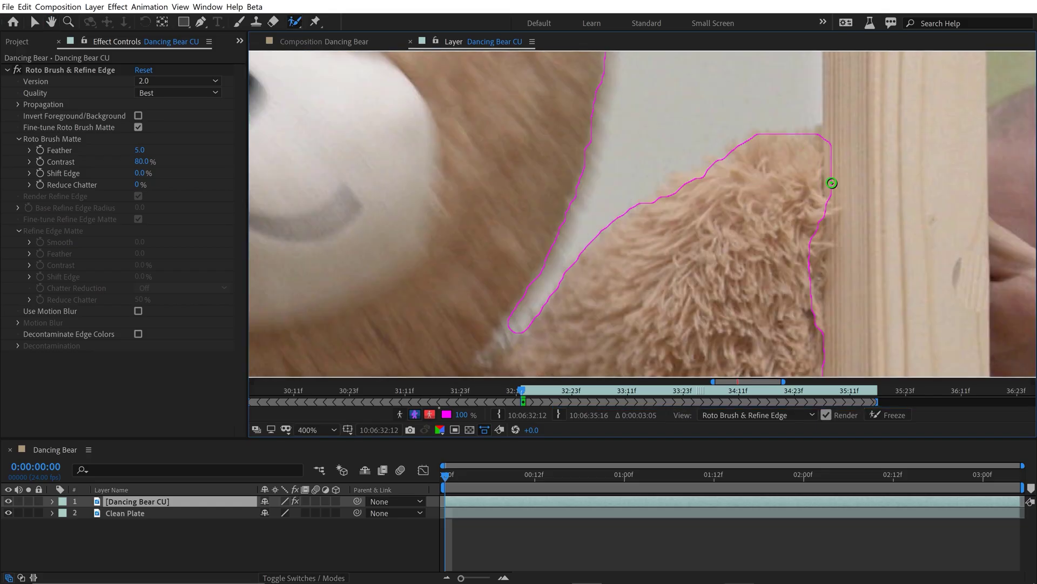
{"action": "key", "text": "space"}
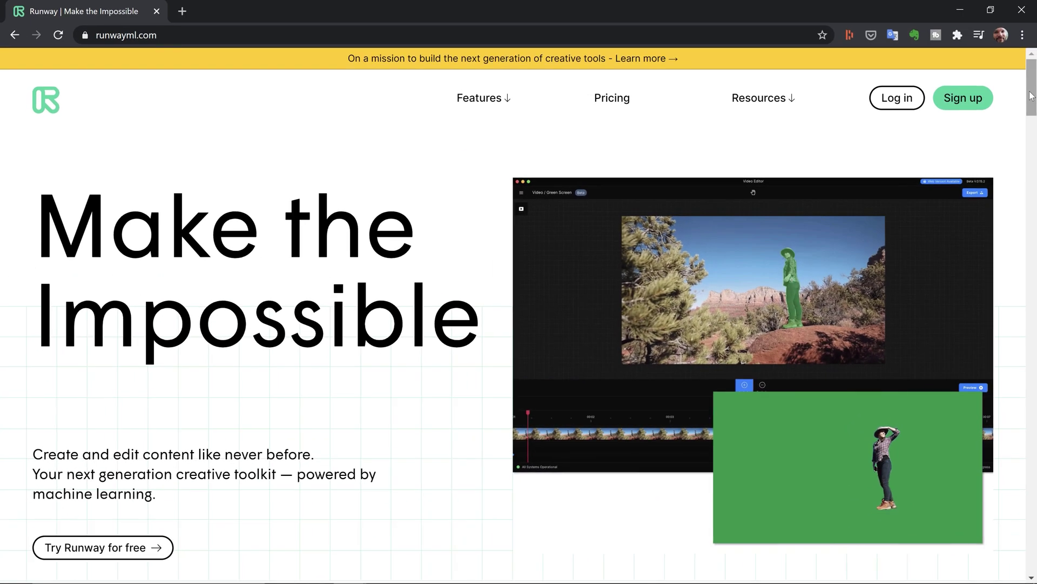
- Go to the Green Screen product page and launch the editor with the bear walking clip
{"action": "mouse_move", "coordinate": [481, 97]}
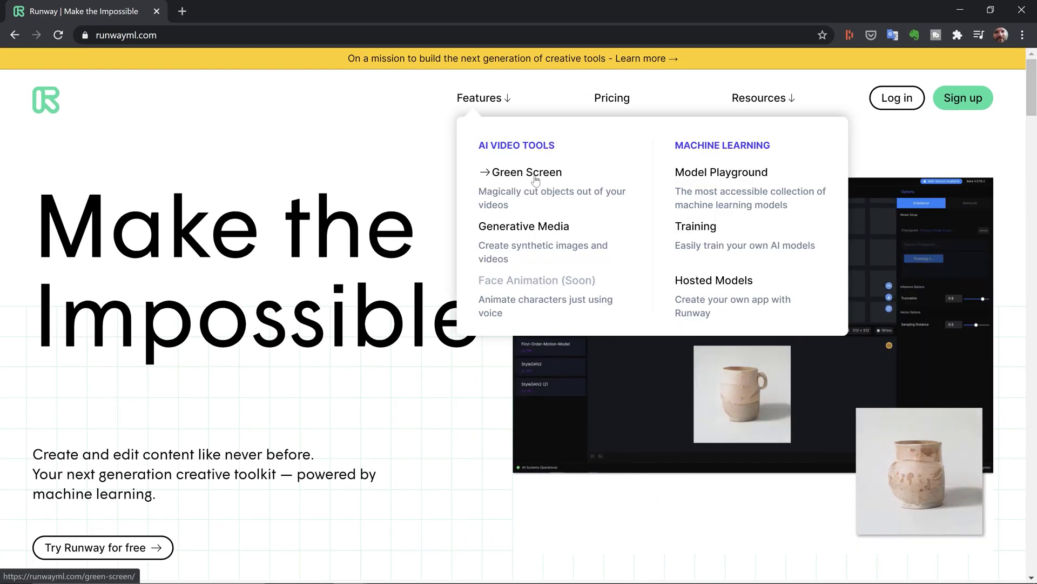
{"action": "left_click", "coordinate": [538, 179]}
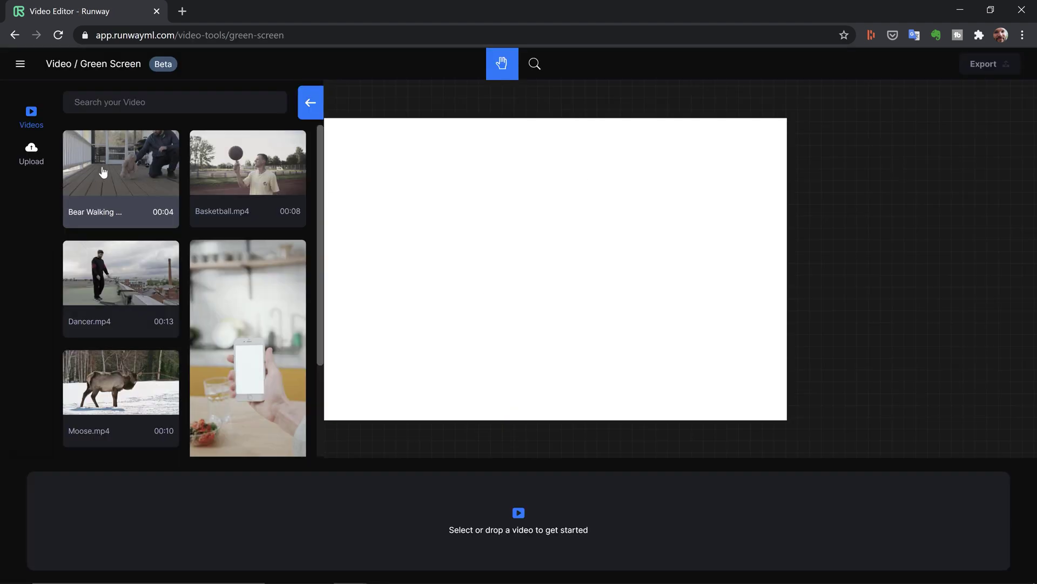
{"action": "left_click", "coordinate": [100, 169]}
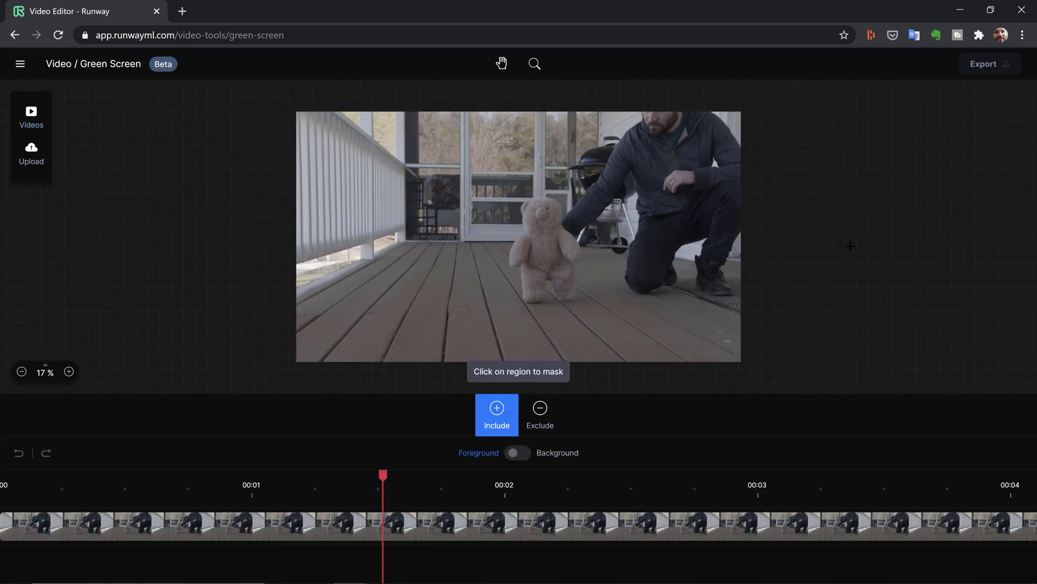
- Add an Include point on the walking teddy bear to create its mask
{"action": "left_click", "coordinate": [538, 244]}
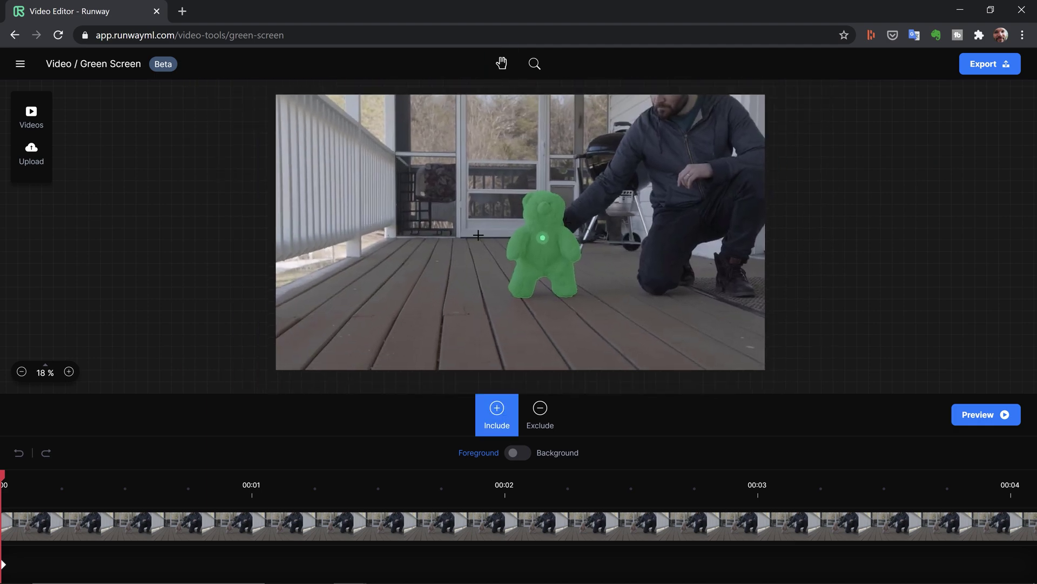
{"action": "scroll", "coordinate": [543, 243], "scroll_direction": "up", "scroll_amount": 3}
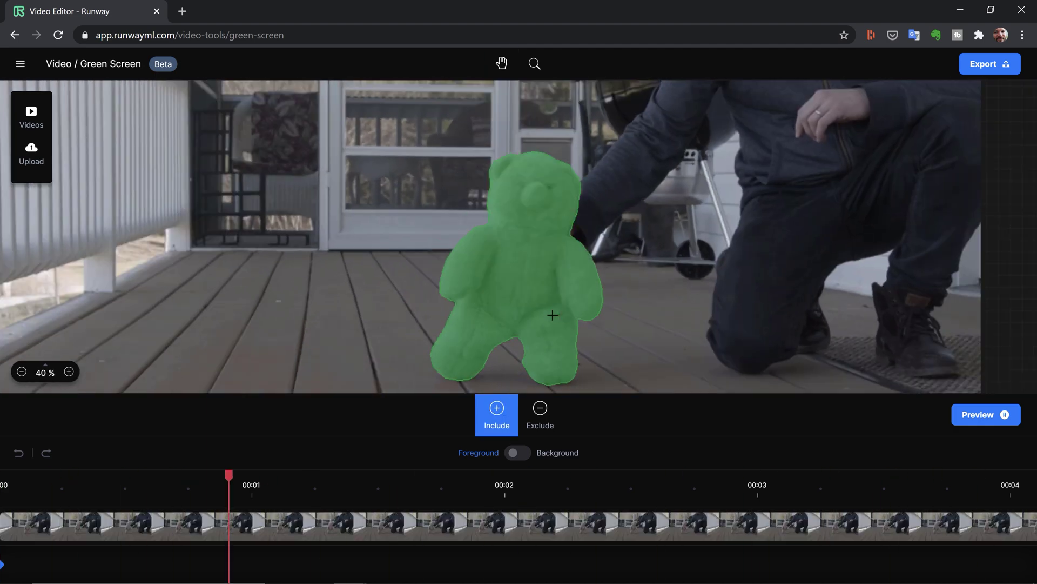
{"action": "scroll", "coordinate": [546, 327], "scroll_direction": "down", "scroll_amount": 2}
{"action": "key", "text": "h"}
{"action": "key", "text": "i"}
- Add an Exclude point to trim an unwanted area from the bear mask
{"action": "scroll", "coordinate": [503, 194], "scroll_direction": "up", "scroll_amount": 4}
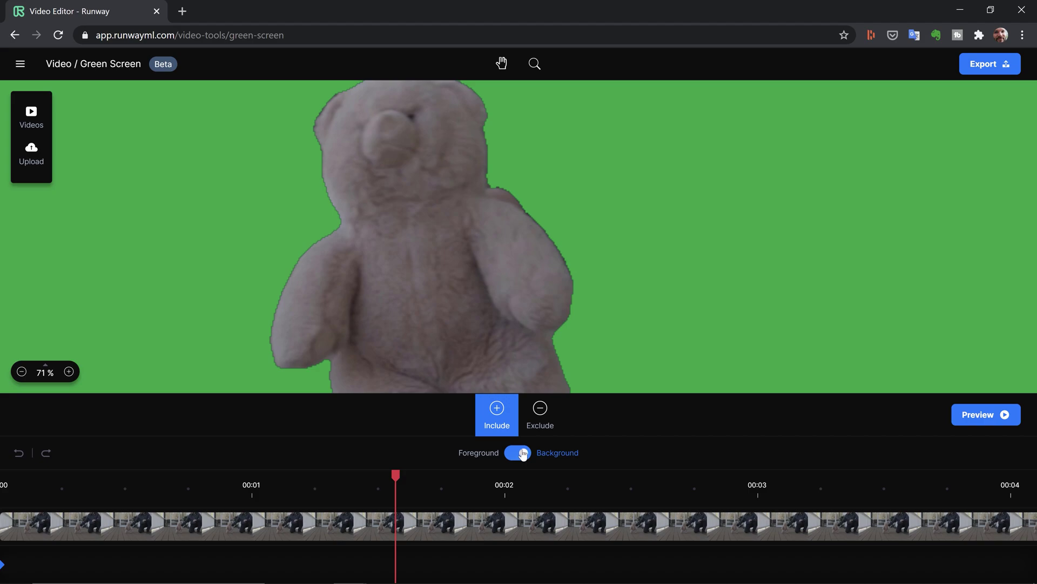
{"action": "key", "text": "e"}
{"action": "left_click", "coordinate": [503, 194]}
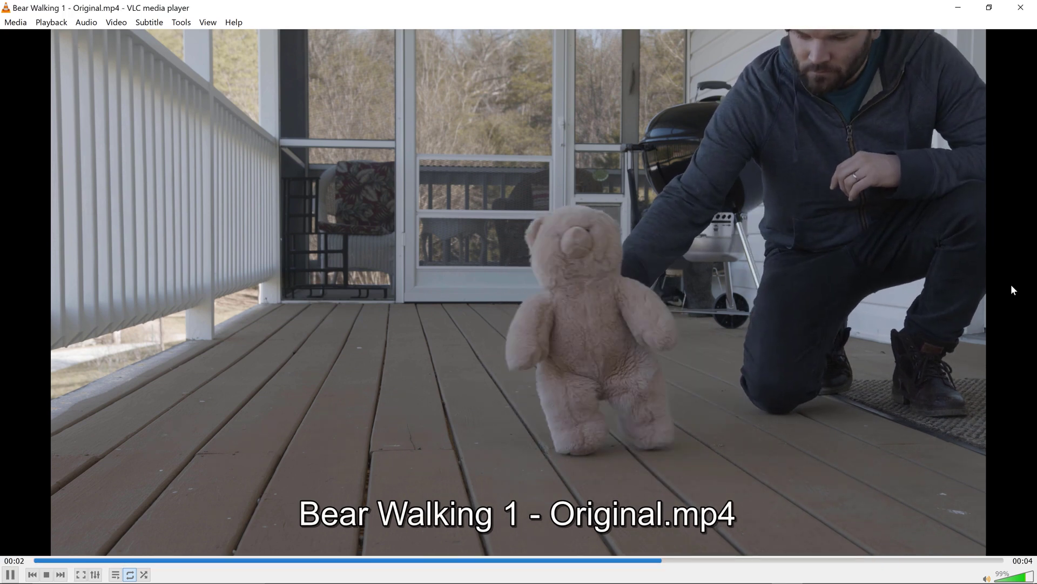
- Close the original bear clip, play Bear Walking 1 - Clean Plate in VLC, then close it
{"action": "left_click", "coordinate": [1018, 11]}
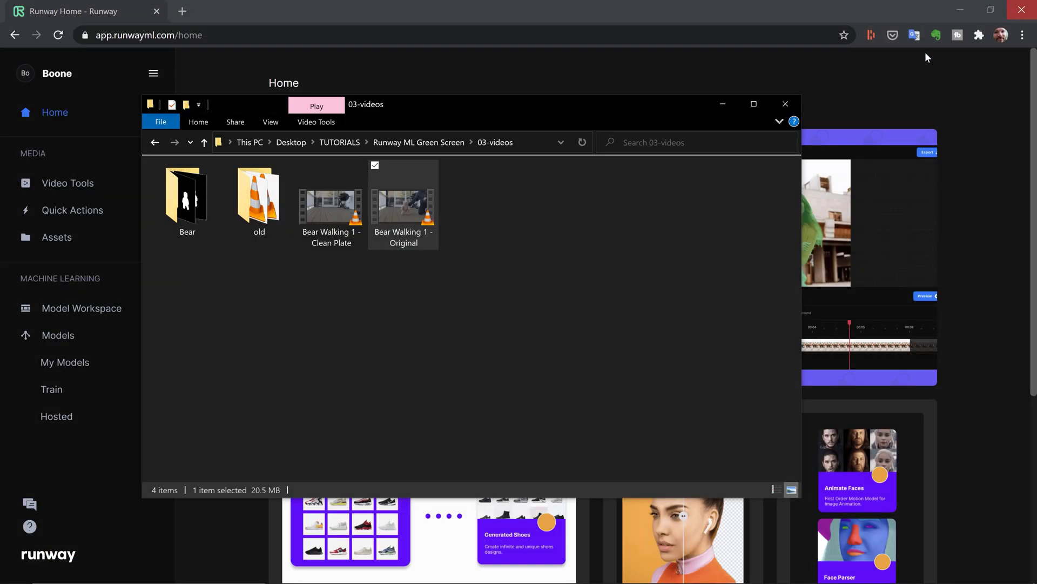
{"action": "left_click", "coordinate": [339, 198]}
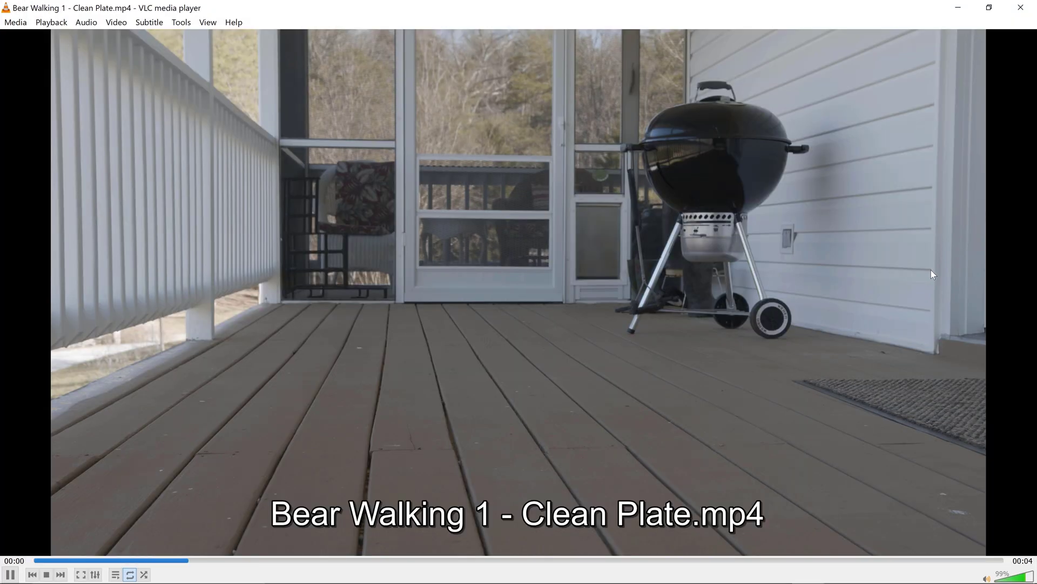
{"action": "left_click", "coordinate": [1021, 8]}
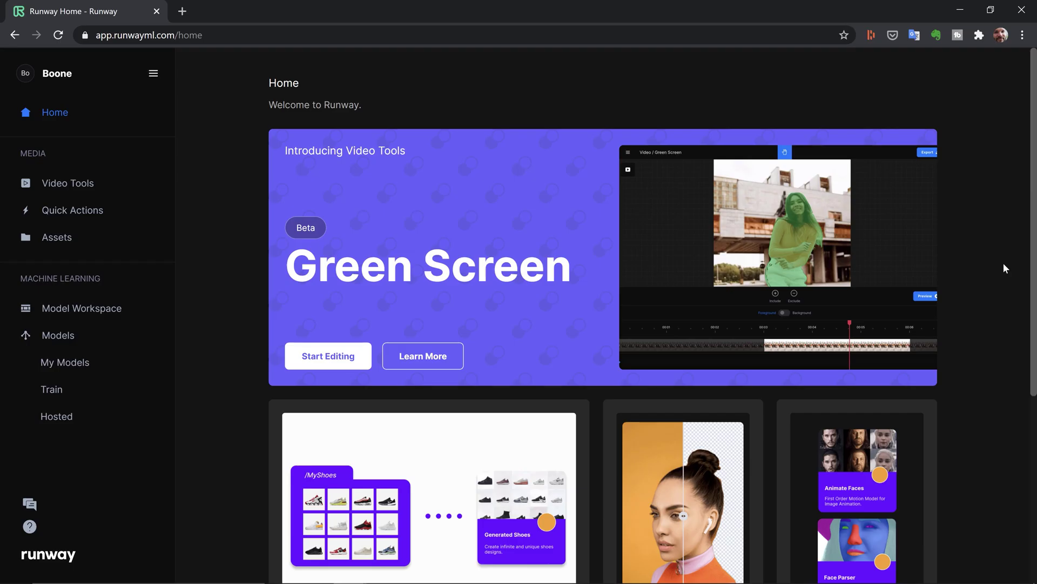
- Open the Green Screen editor and upload Bear Walking 1 - Original from the computer
{"action": "left_click", "coordinate": [306, 365]}
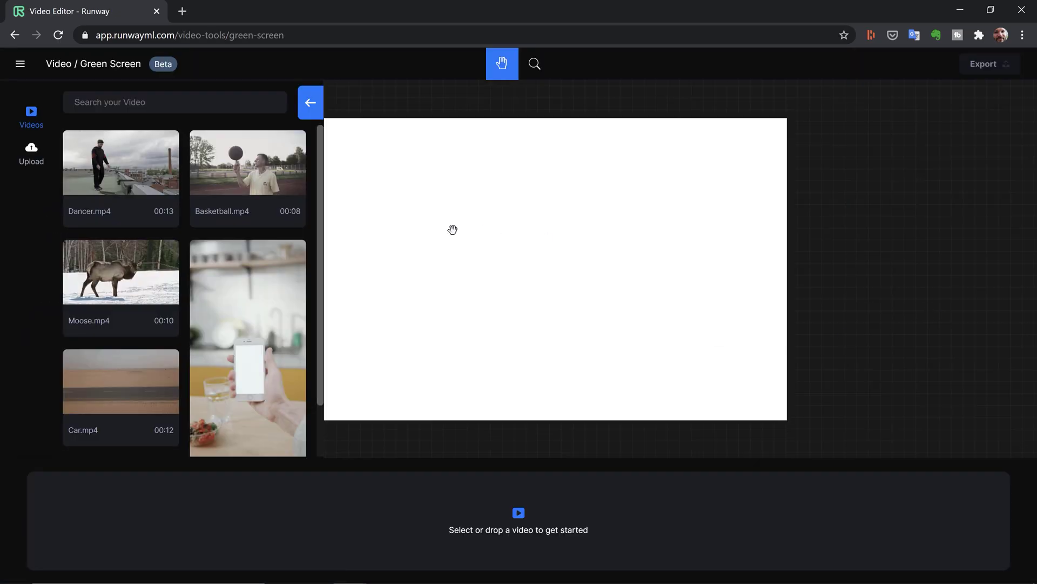
{"action": "left_click", "coordinate": [31, 153]}
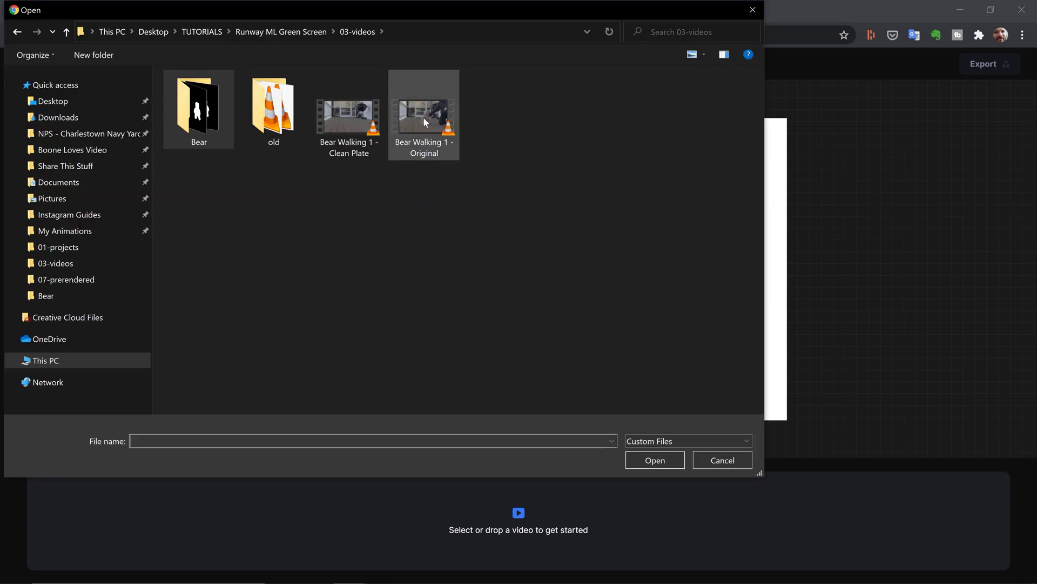
{"action": "double_click", "coordinate": [424, 122]}
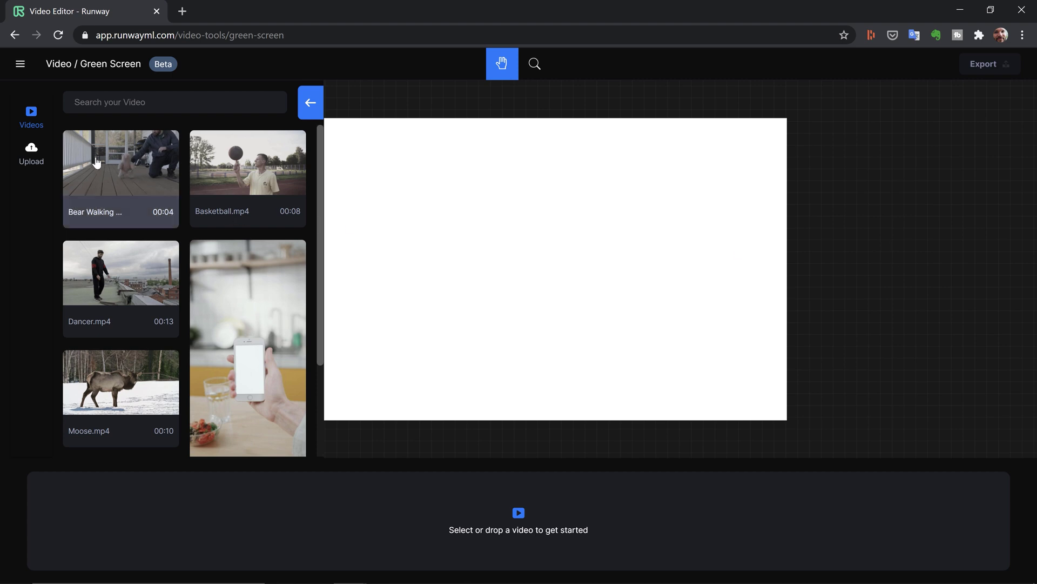
- Load the Bear Walking clip onto the canvas from the video library
{"action": "left_click_drag", "start_coordinate": [96, 162], "coordinate": [495, 233]}
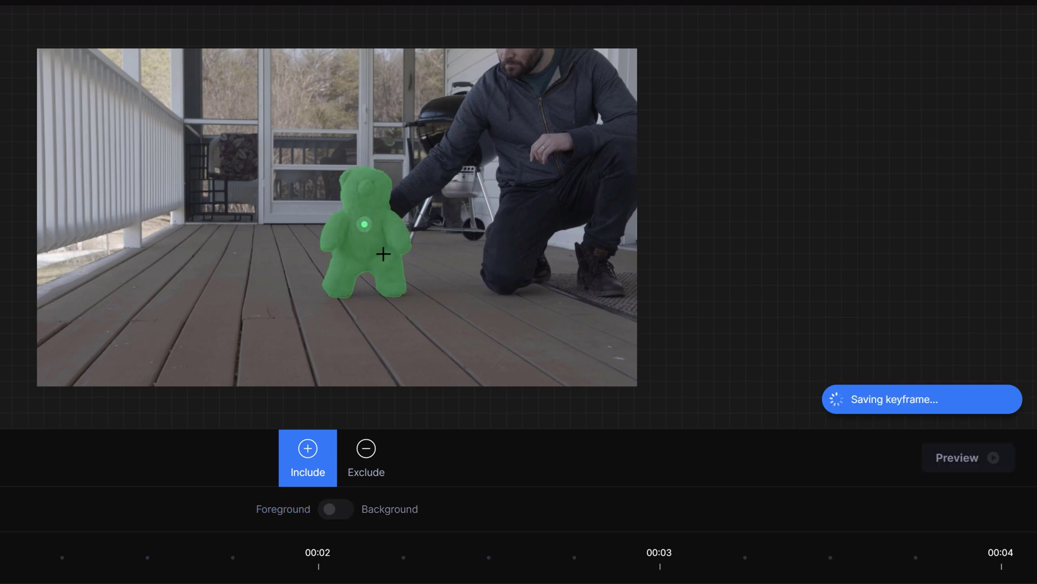
{"action": "scroll", "coordinate": [383, 254], "scroll_direction": "up", "scroll_amount": 5}
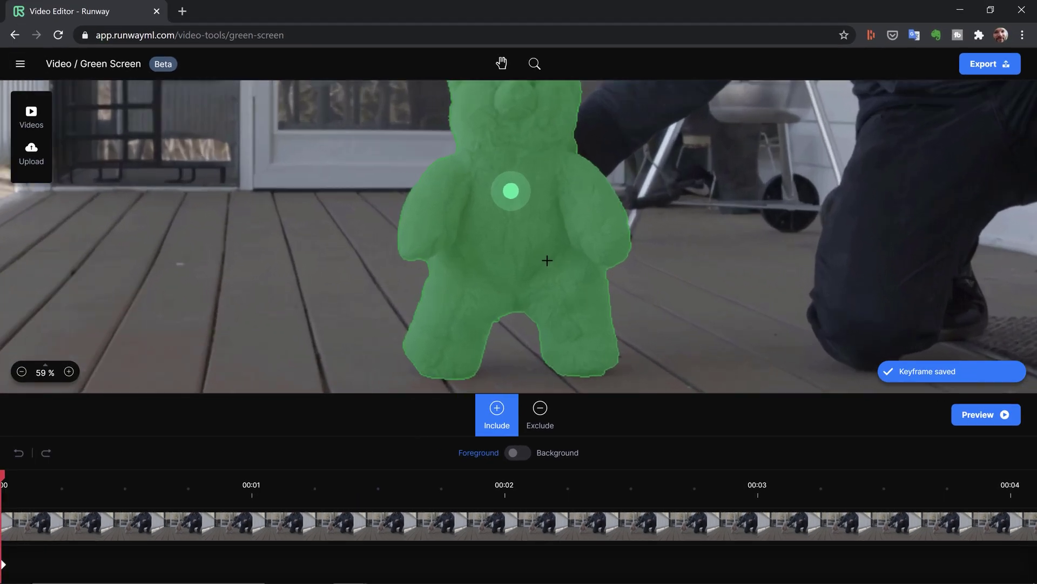
{"action": "key", "text": "h"}
{"action": "scroll", "coordinate": [547, 260], "scroll_direction": "down", "scroll_amount": 5}
{"action": "left_click_drag", "start_coordinate": [576, 145], "coordinate": [551, 216]}
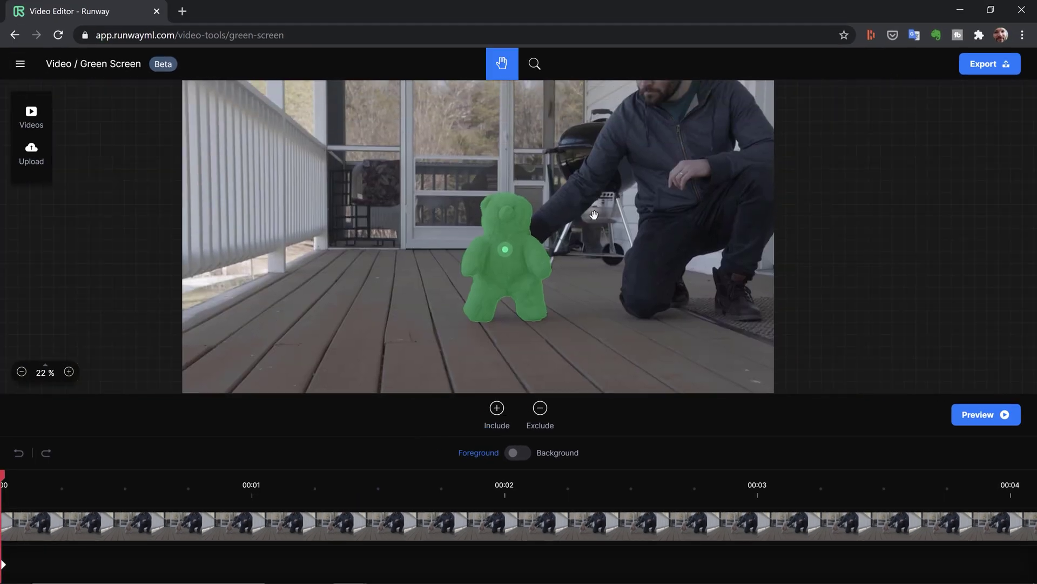
{"action": "scroll", "coordinate": [581, 252], "scroll_direction": "down", "scroll_amount": 2}
{"action": "key", "text": "i"}
{"action": "key", "text": "h"}
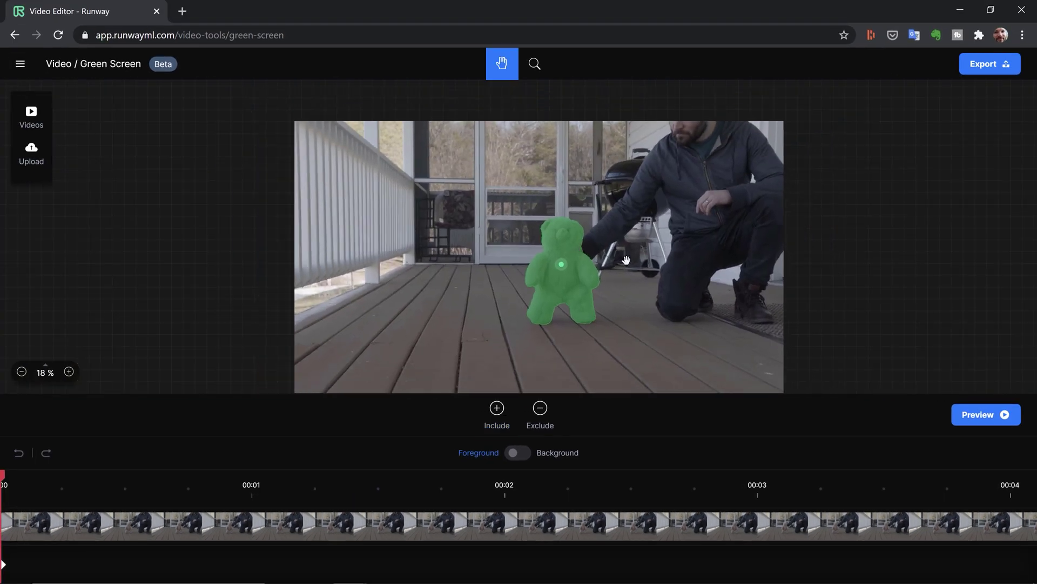
{"action": "left_click_drag", "start_coordinate": [624, 260], "coordinate": [605, 232]}
{"action": "key", "text": "i"}
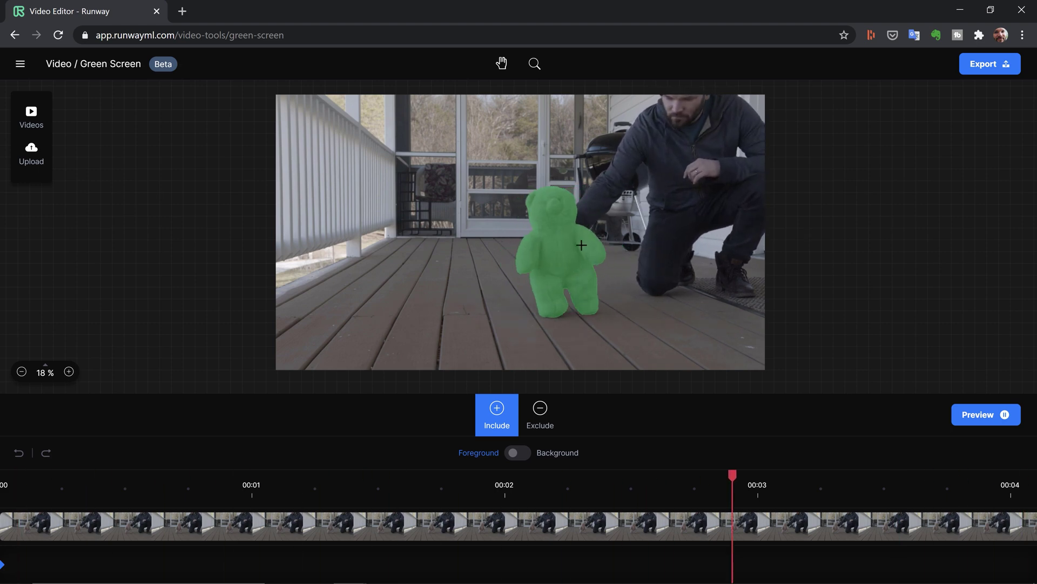
- Frame the bear on the canvas and briefly check its mask over green
{"action": "scroll", "coordinate": [582, 245], "scroll_direction": "up", "scroll_amount": 4}
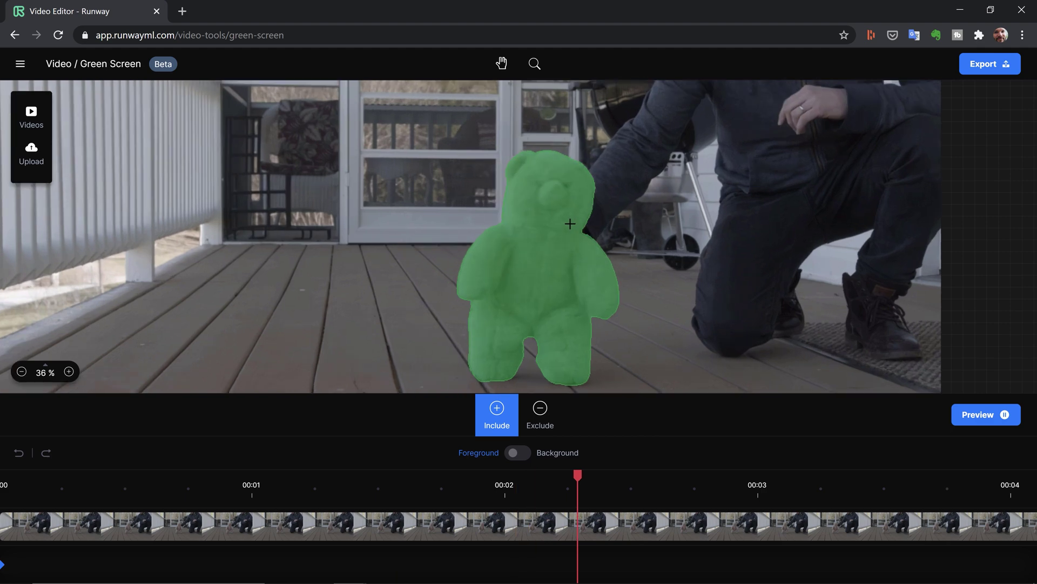
{"action": "scroll", "coordinate": [578, 226], "scroll_direction": "up", "scroll_amount": 2}
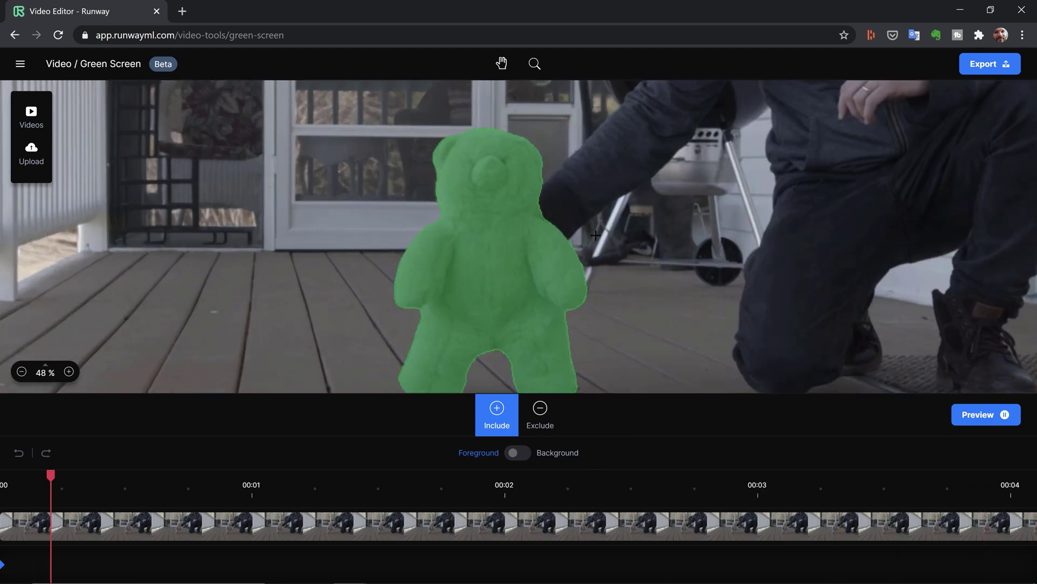
{"action": "scroll", "coordinate": [551, 324], "scroll_direction": "down", "scroll_amount": 2}
{"action": "scroll", "coordinate": [563, 346], "scroll_direction": "down", "scroll_amount": 2}
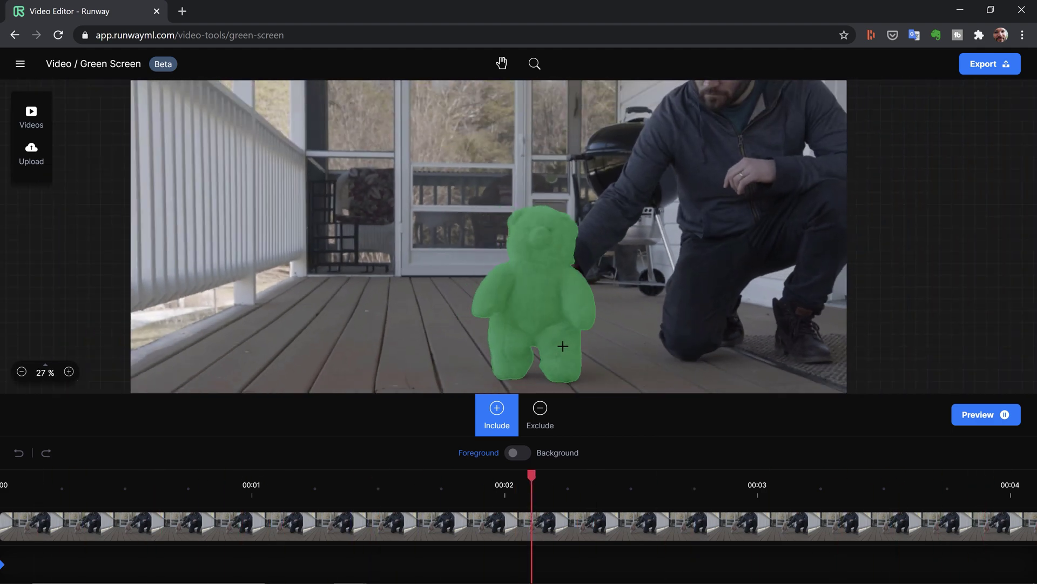
{"action": "key", "text": "h"}
{"action": "left_click_drag", "start_coordinate": [556, 354], "coordinate": [517, 294]}
{"action": "key", "text": "i"}
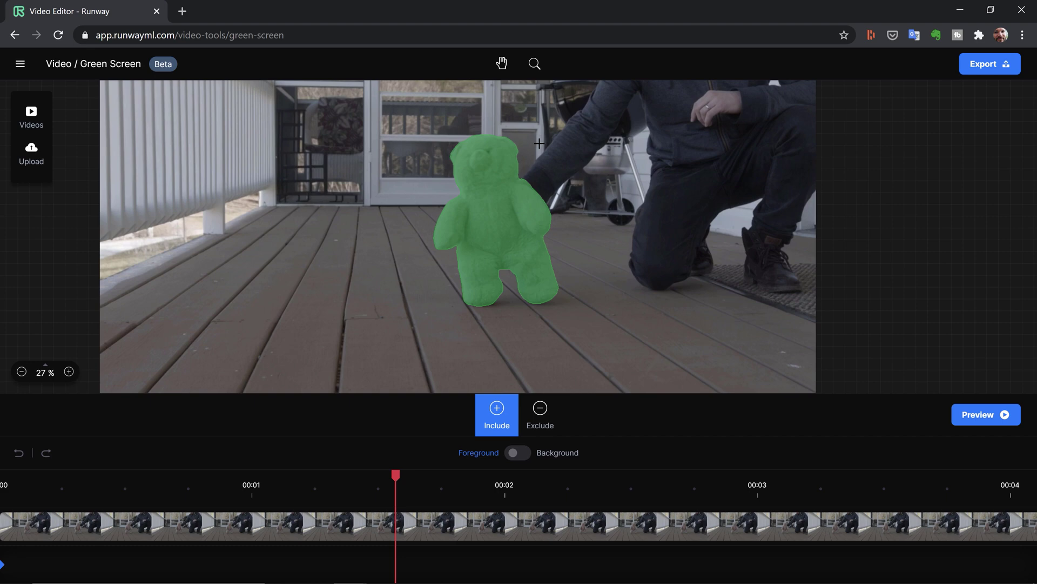
{"action": "scroll", "coordinate": [539, 143], "scroll_direction": "up", "scroll_amount": 5}
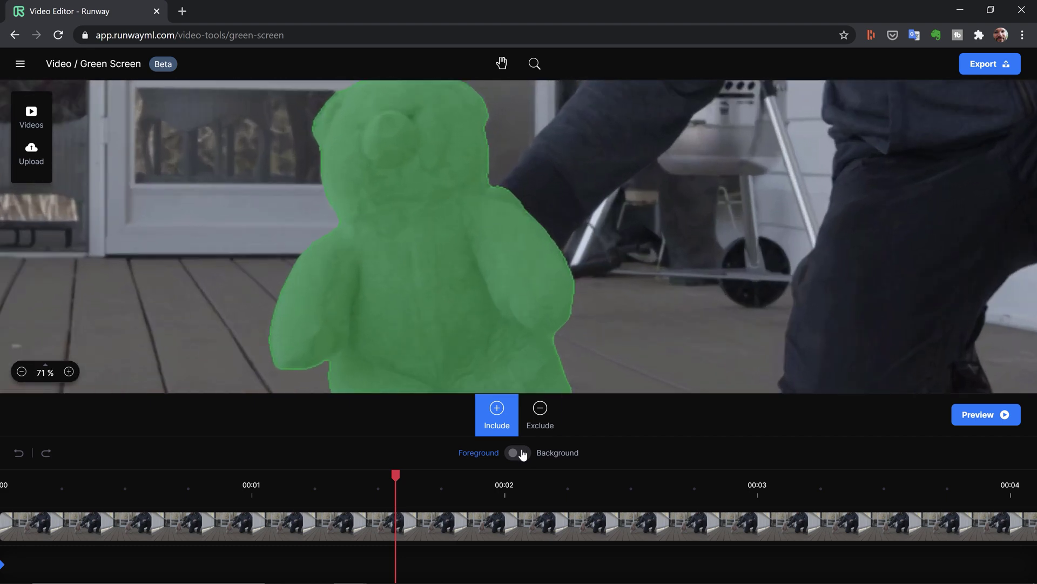
{"action": "left_click", "coordinate": [518, 453]}
{"action": "left_click", "coordinate": [522, 453]}
- Exclude the man's hand at the bear's shoulder on two nearby frames
{"action": "left_click", "coordinate": [544, 423]}
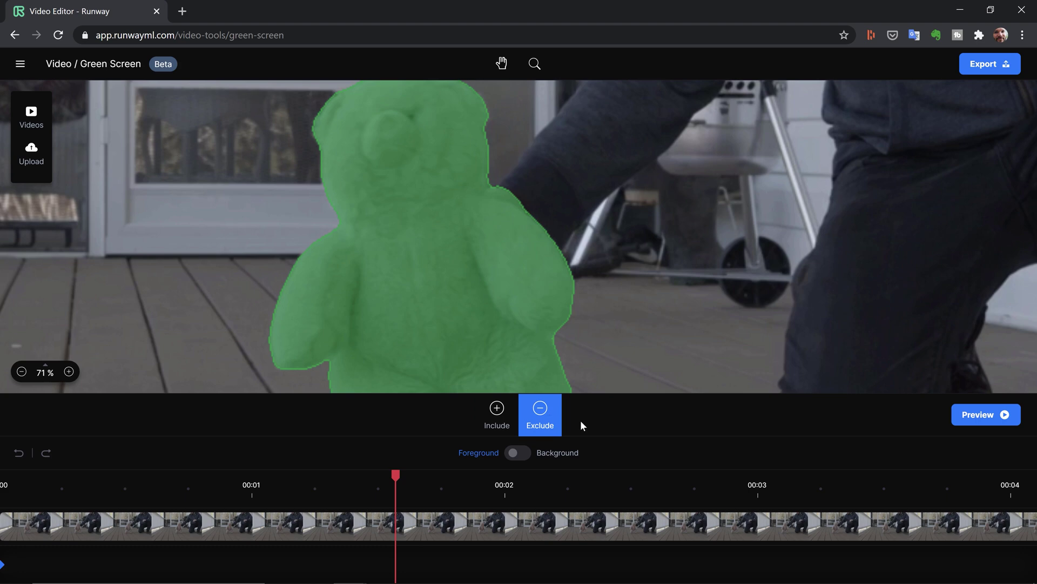
{"action": "left_click", "coordinate": [498, 192]}
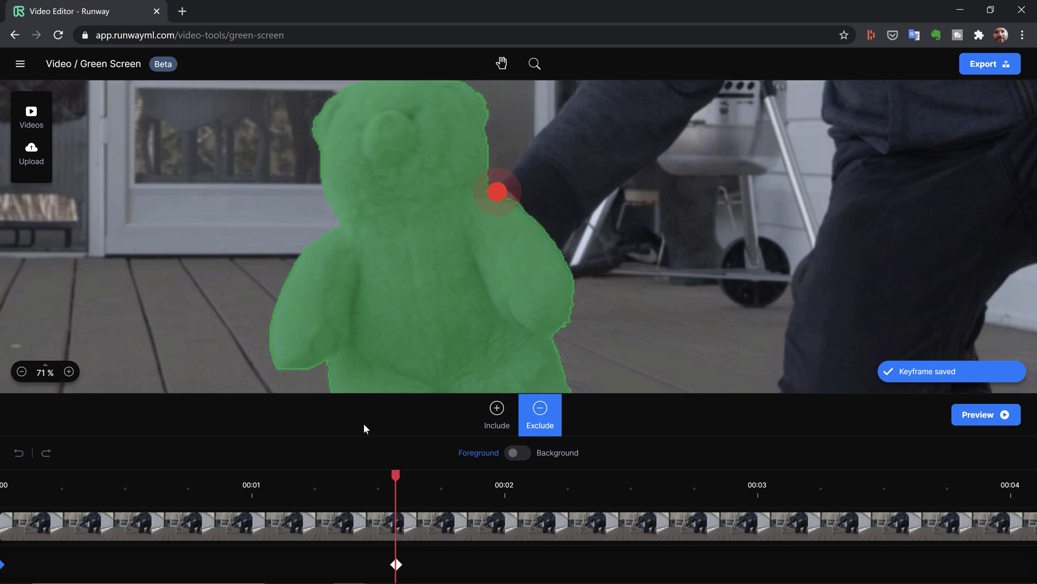
{"action": "key", "text": "Left"}
{"action": "key", "text": "Left"}
{"action": "key", "text": "Left"}
{"action": "key", "text": "Left"}
{"action": "key", "text": "Left"}
{"action": "key", "text": "Left"}
{"action": "key", "text": "Left"}
{"action": "key", "text": "Left"}
{"action": "key", "text": "Left"}
{"action": "key", "text": "Left"}
{"action": "key", "text": "Left"}
{"action": "key", "text": "Left"}
{"action": "key", "text": "Left"}
{"action": "key", "text": "Left"}
{"action": "key", "text": "Left"}
{"action": "key", "text": "Left"}
{"action": "key", "text": "Left"}
{"action": "key", "text": "Left"}
{"action": "key", "text": "Left"}
{"action": "key", "text": "Left"}
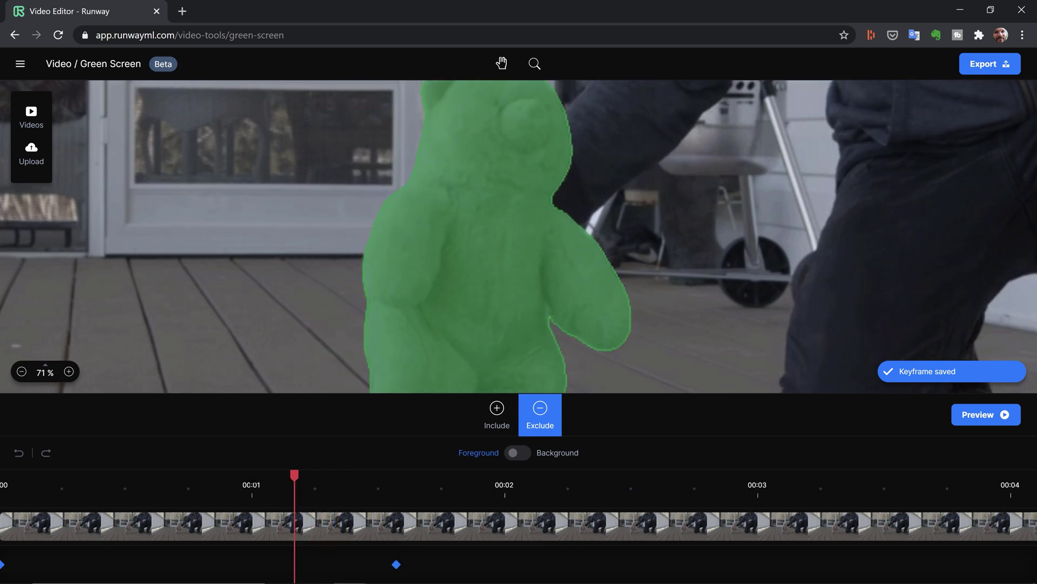
{"action": "key", "text": "Right"}
{"action": "key", "text": "Right"}
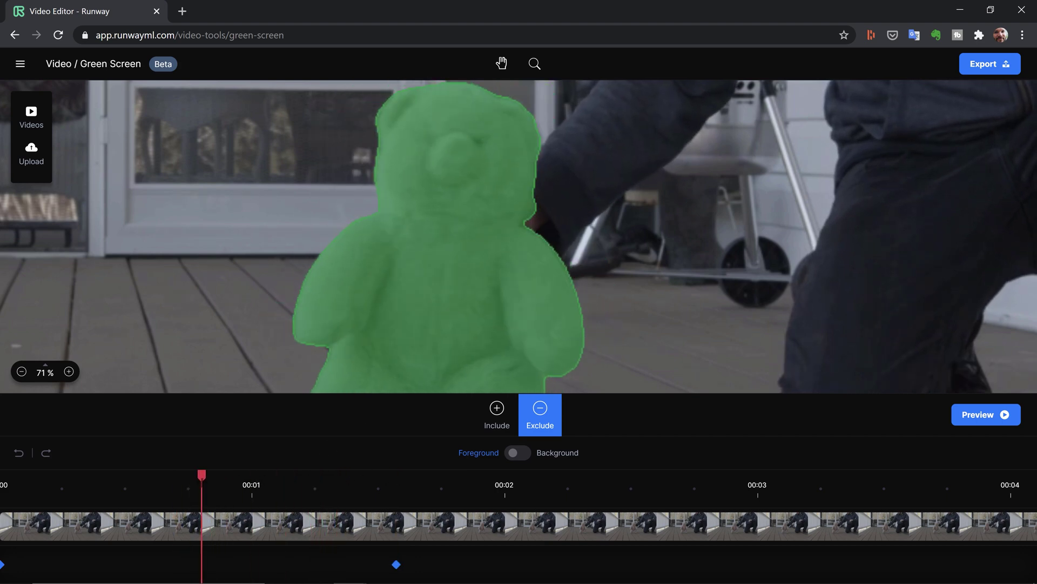
{"action": "key", "text": "Left"}
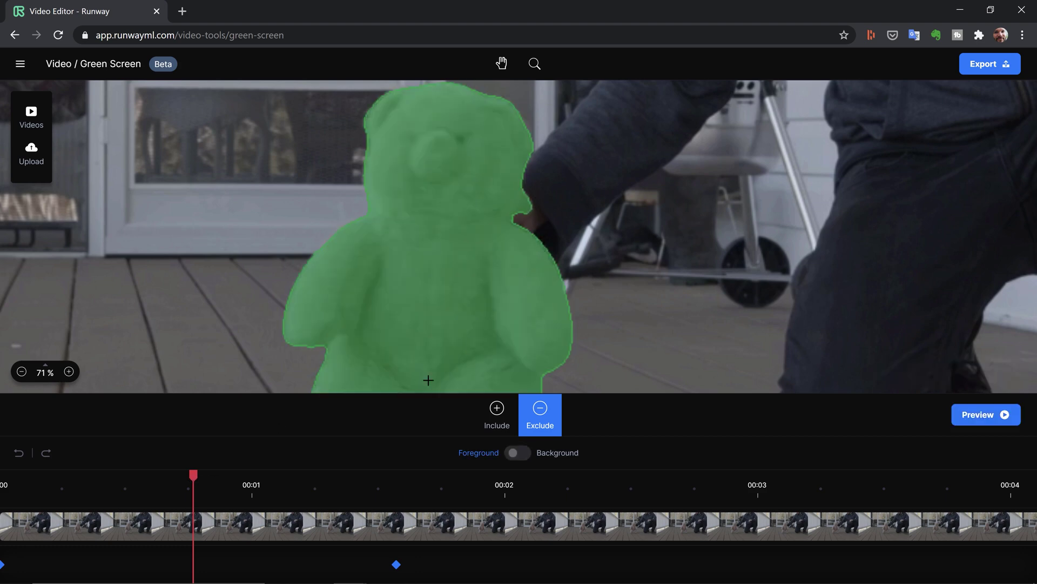
{"action": "left_click", "coordinate": [524, 205]}
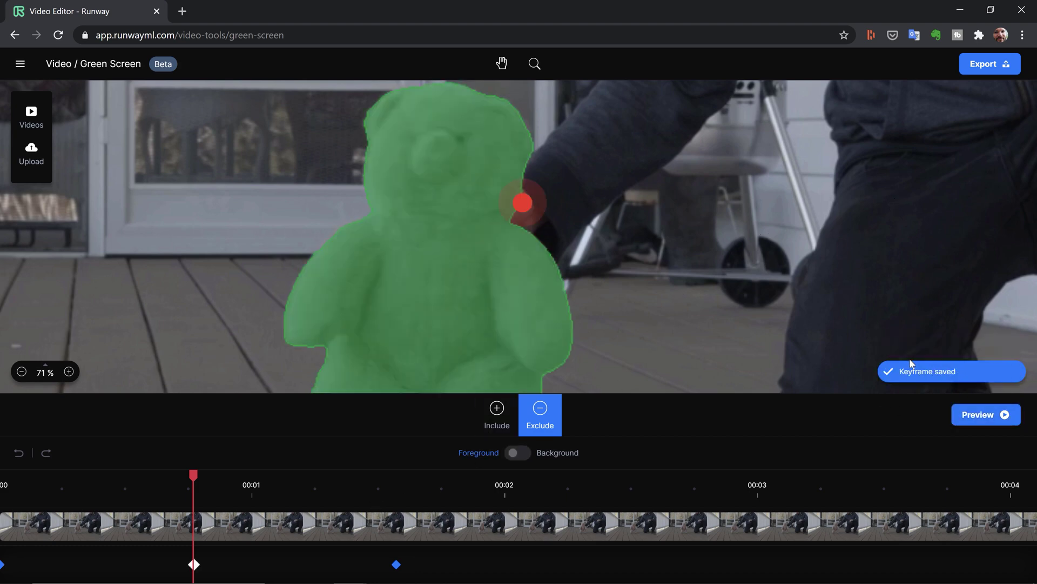
- Scrub back to about 0:00.3 and through the clip, excluding the hand again near 0:01.7
{"action": "left_click_drag", "start_coordinate": [193, 475], "coordinate": [109, 475]}
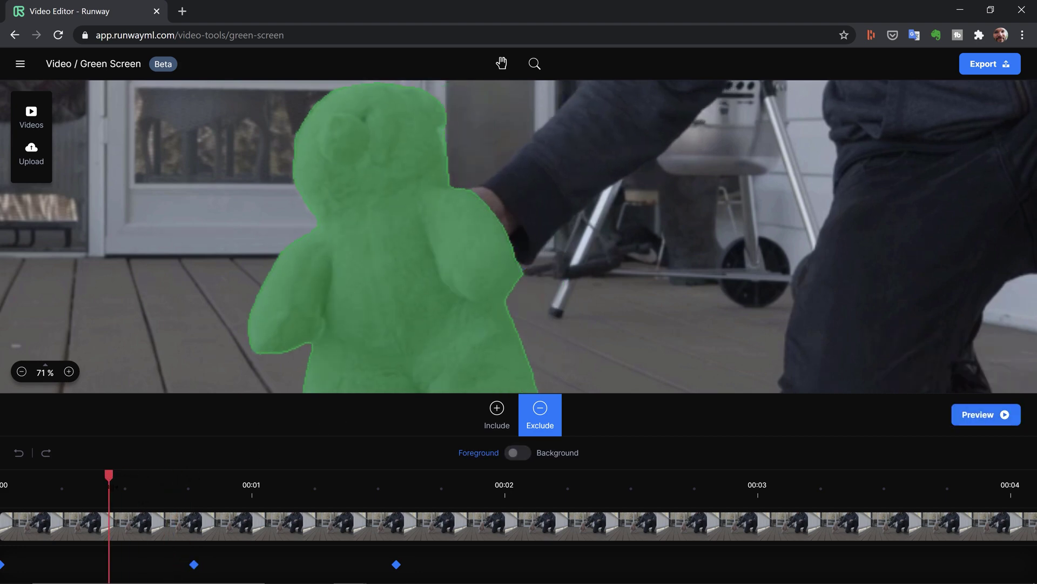
{"action": "left_click_drag", "start_coordinate": [106, 476], "coordinate": [83, 475]}
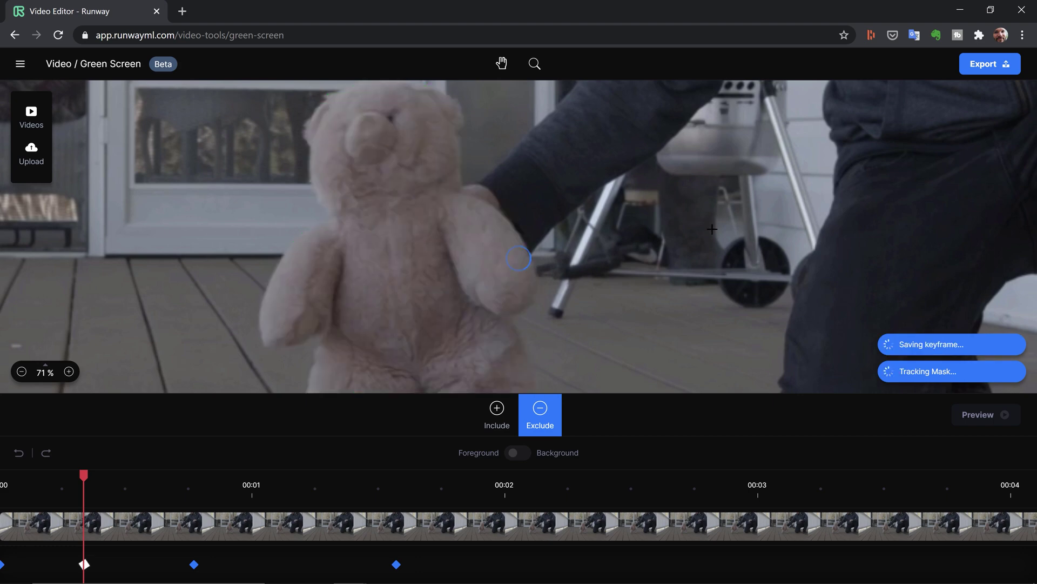
{"action": "left_click_drag", "start_coordinate": [84, 476], "coordinate": [438, 475]}
{"action": "left_click", "coordinate": [511, 203]}
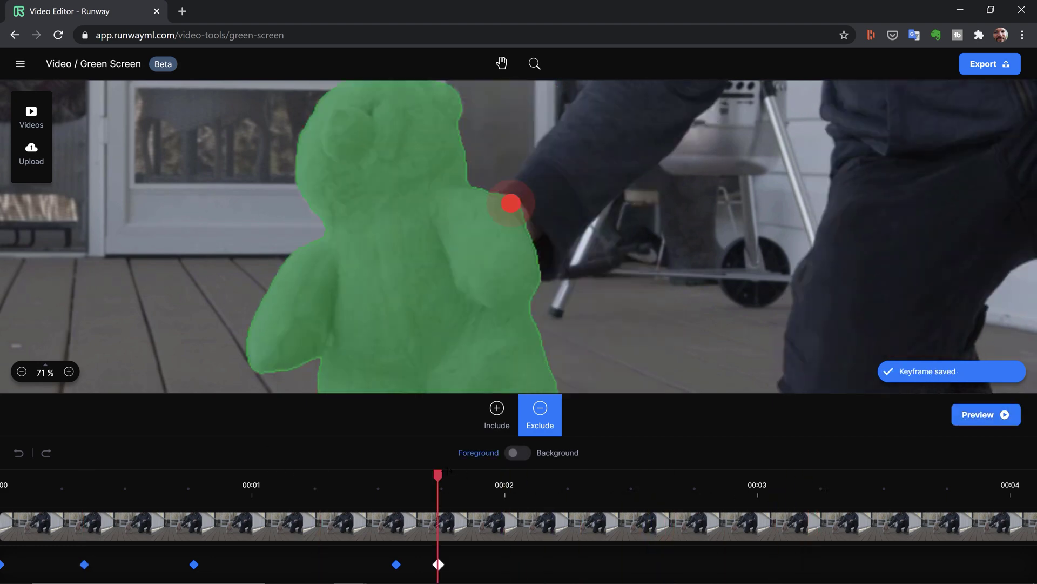
{"action": "scroll", "coordinate": [525, 206], "scroll_direction": "up", "scroll_amount": 5}
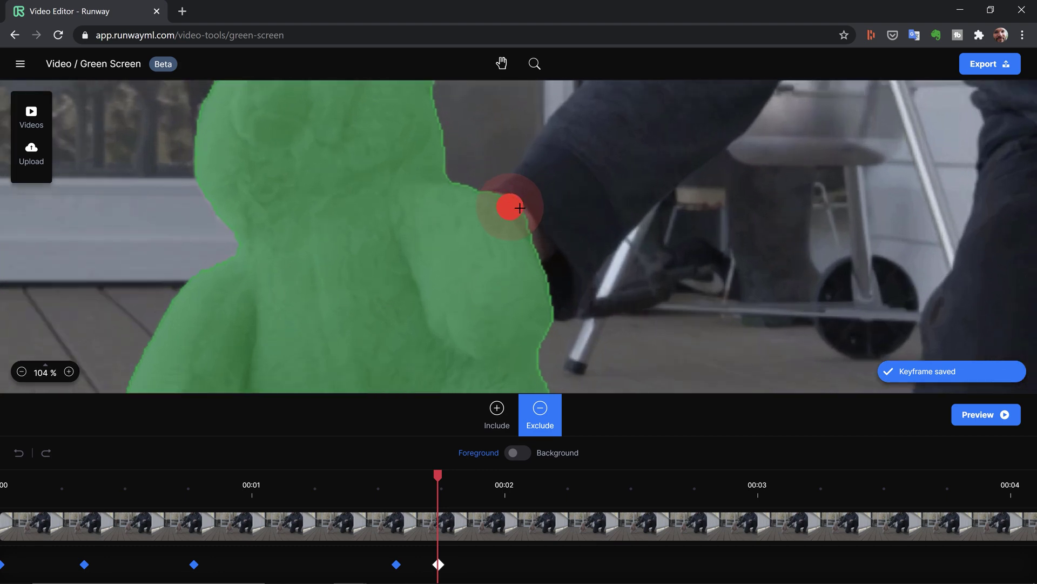
{"action": "scroll", "coordinate": [520, 207], "scroll_direction": "down", "scroll_amount": 4}
- Keep the shoulder exclude point and play a preview of the bear keyed over green
{"action": "left_click", "coordinate": [524, 226]}
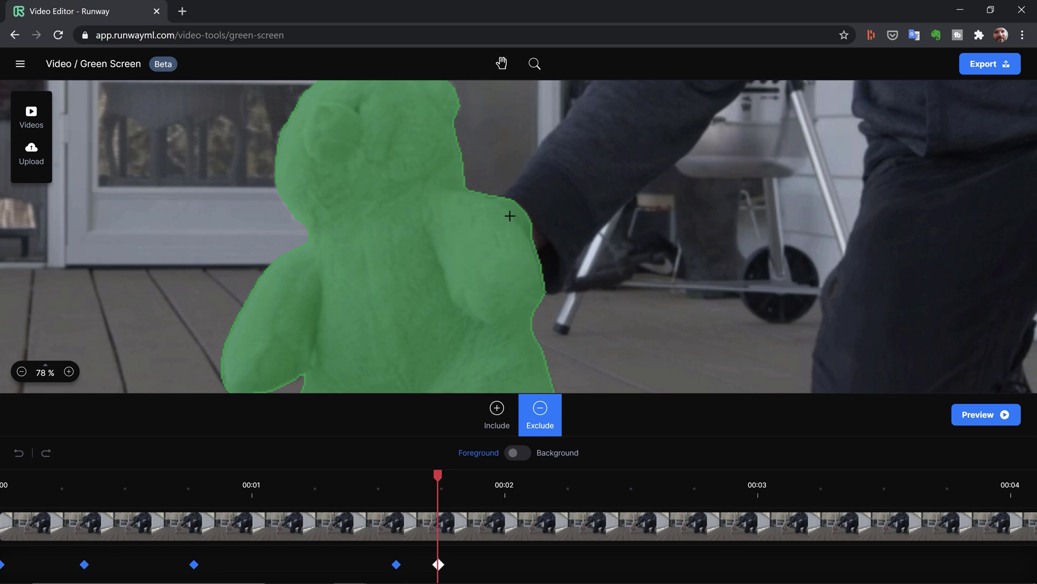
{"action": "key", "text": "ctrl+z"}
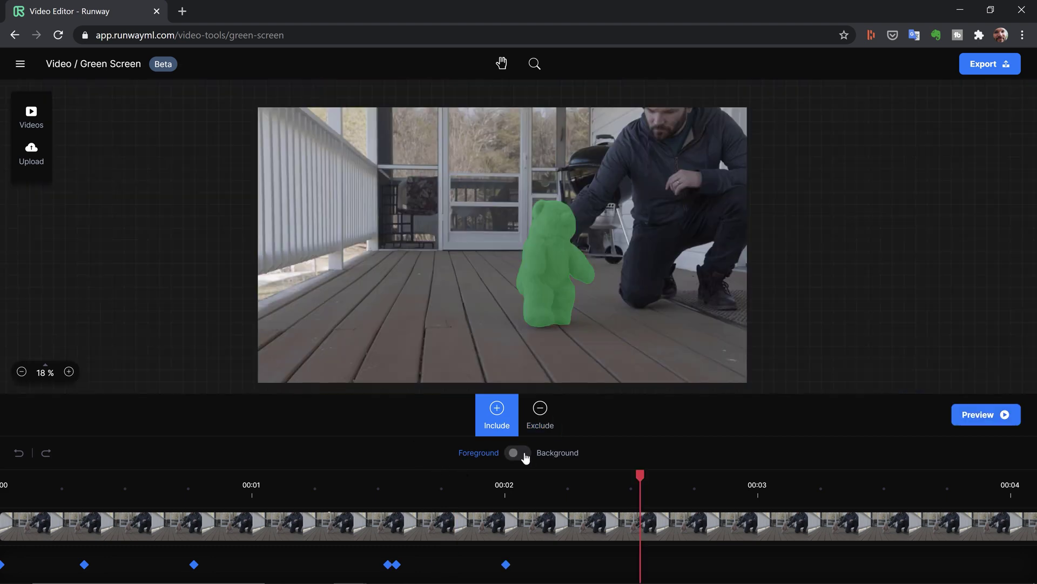
{"action": "left_click", "coordinate": [517, 452]}
{"action": "key", "text": "space"}
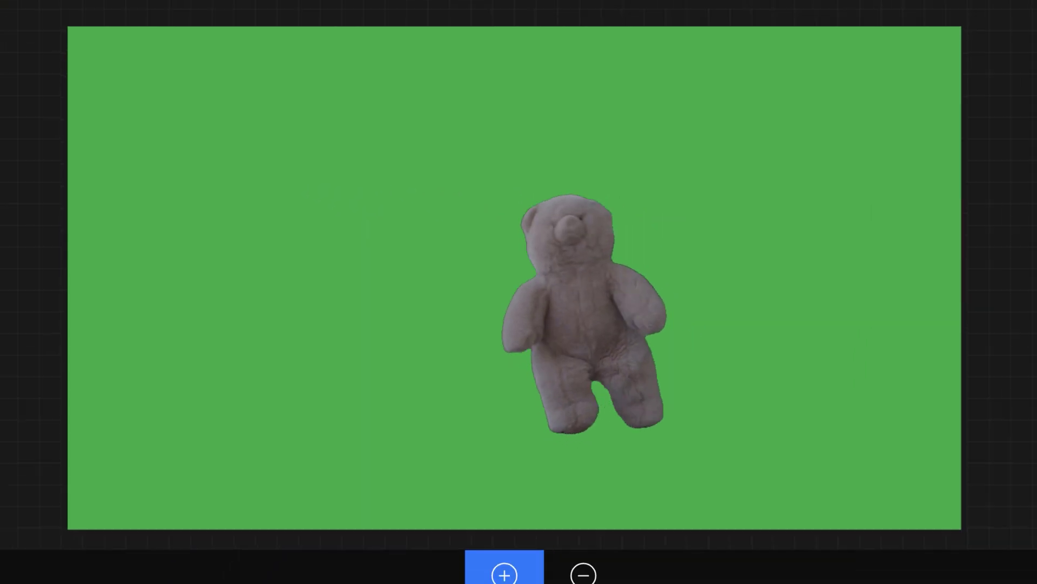
- Name the export Bear Walking 1 - Alpha
{"action": "left_click", "coordinate": [988, 65]}
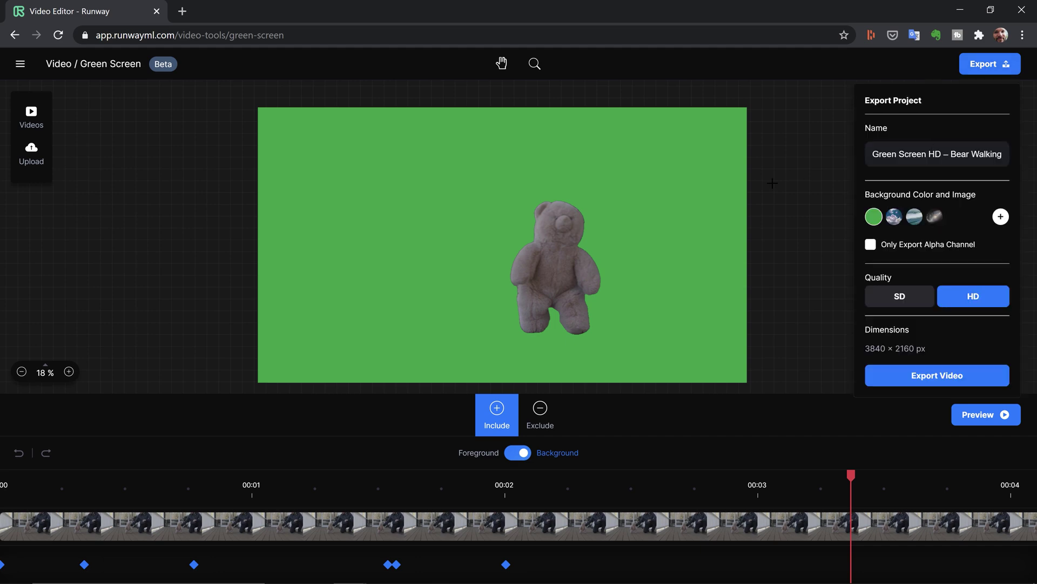
{"action": "double_click", "coordinate": [884, 154]}
{"action": "key", "text": "End"}
{"action": "type", "text": "1 - Original"}
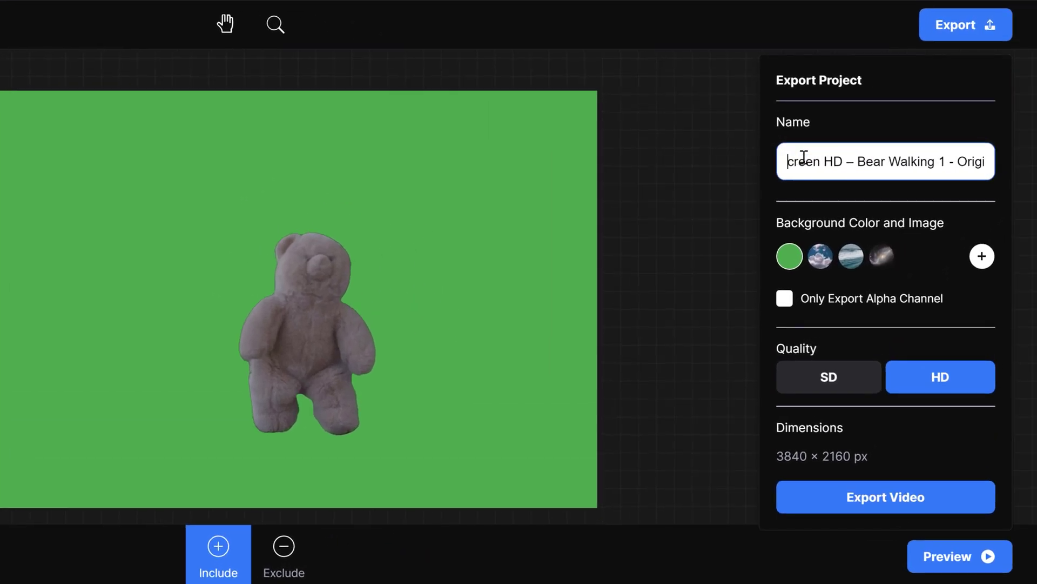
{"action": "key", "text": "Delete"}
{"action": "key", "text": "Delete"}
{"action": "key", "text": "Delete"}
{"action": "key", "text": "Delete"}
{"action": "key", "text": "Delete"}
{"action": "key", "text": "Delete"}
{"action": "key", "text": "Delete"}
{"action": "key", "text": "Delete"}
{"action": "key", "text": "Delete"}
{"action": "key", "text": "Delete"}
{"action": "key", "text": "Delete"}
{"action": "key", "text": "Delete"}
{"action": "key", "text": "Delete"}
{"action": "key", "text": "Delete"}
{"action": "key", "text": "Delete"}
{"action": "key", "text": "Delete"}
{"action": "key", "text": "Delete"}
{"action": "key", "text": "Delete"}
{"action": "key", "text": "Delete"}
{"action": "key", "text": "Delete"}
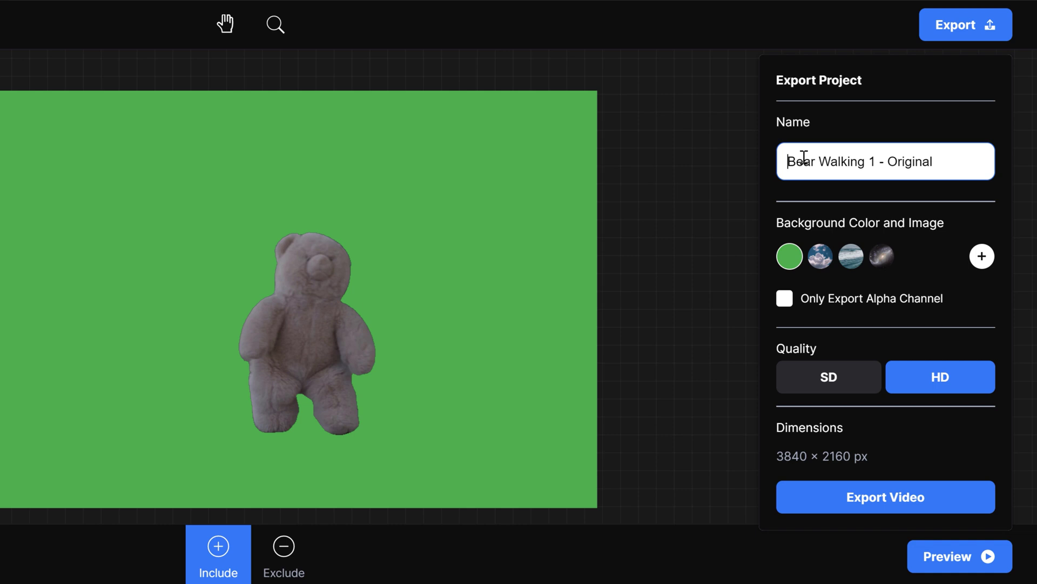
{"action": "type", "text": "B"}
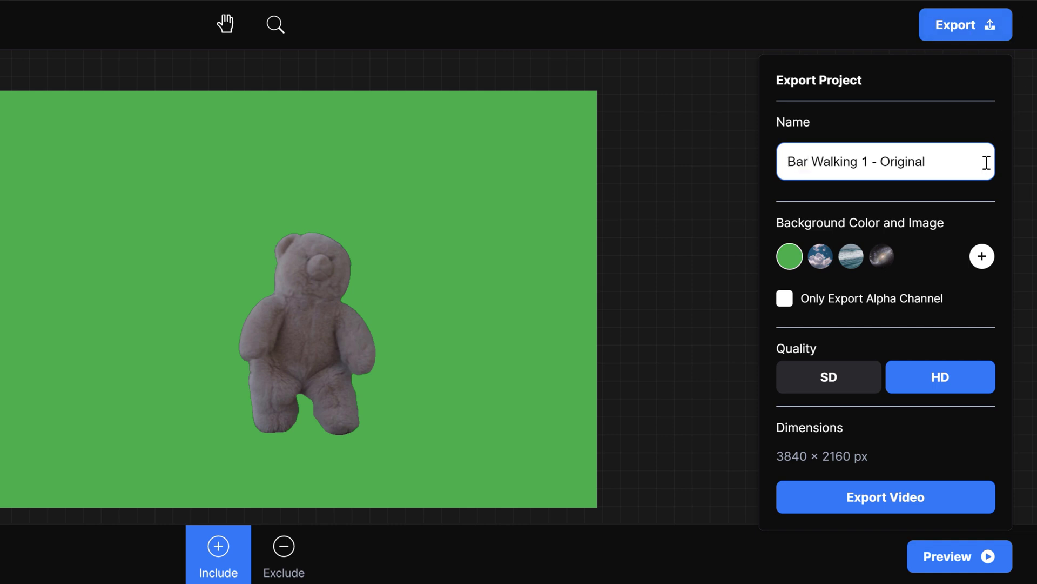
{"action": "type", "text": "e"}
{"action": "double_click", "coordinate": [934, 158]}
{"action": "type", "text": "Alph"}
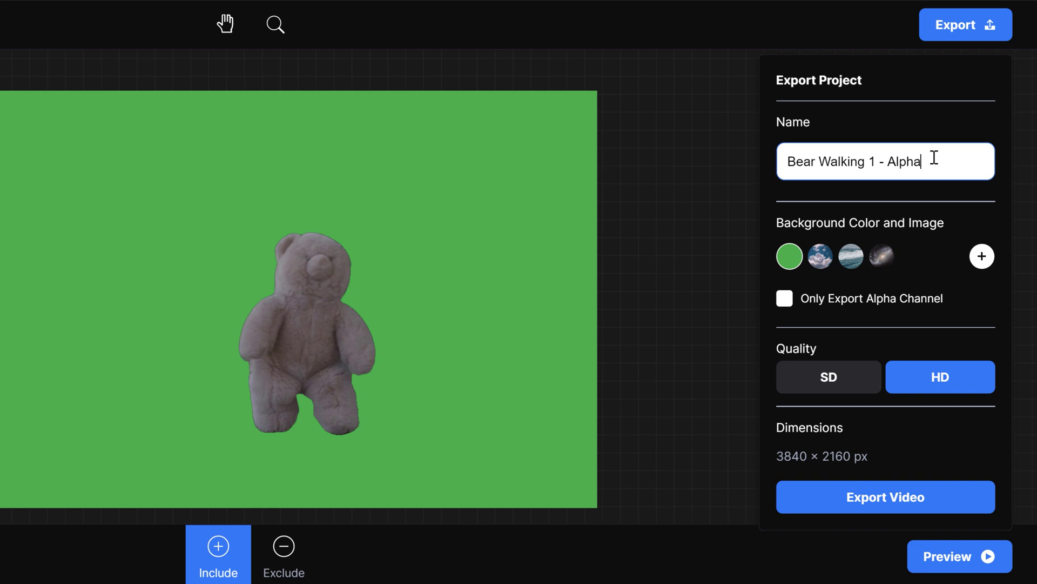
{"action": "left_click", "coordinate": [814, 215]}
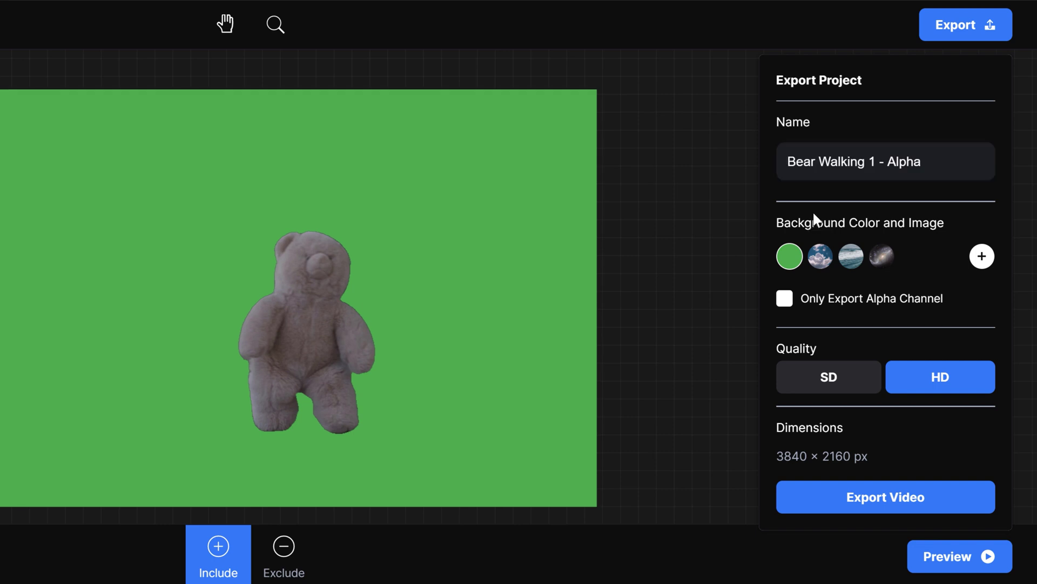
- Try blue, magenta, clouds, ocean and galaxy backgrounds, settling on solid green #00b140
{"action": "left_click", "coordinate": [790, 257]}
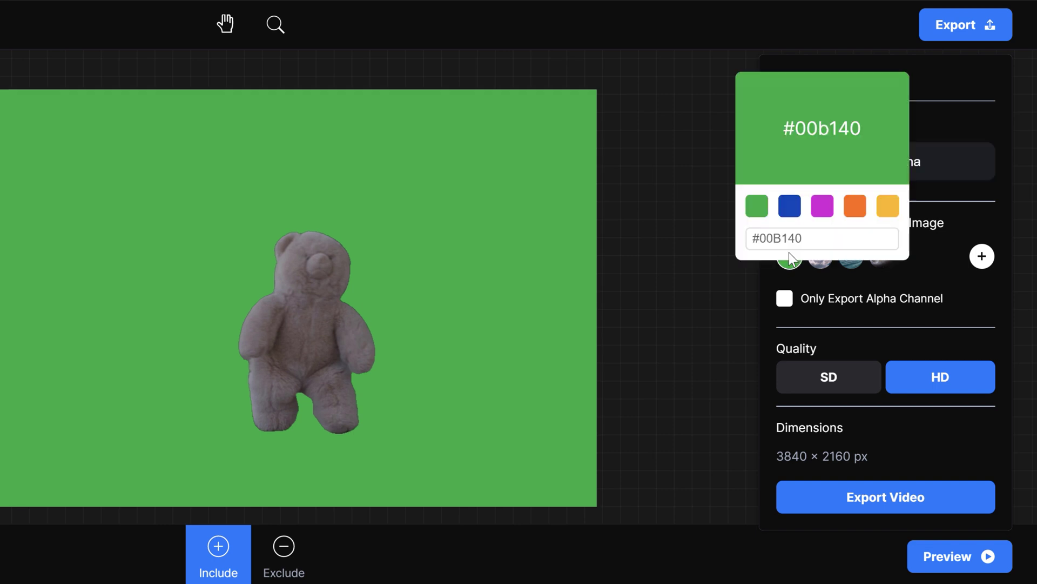
{"action": "left_click", "coordinate": [801, 214]}
{"action": "left_click", "coordinate": [824, 214]}
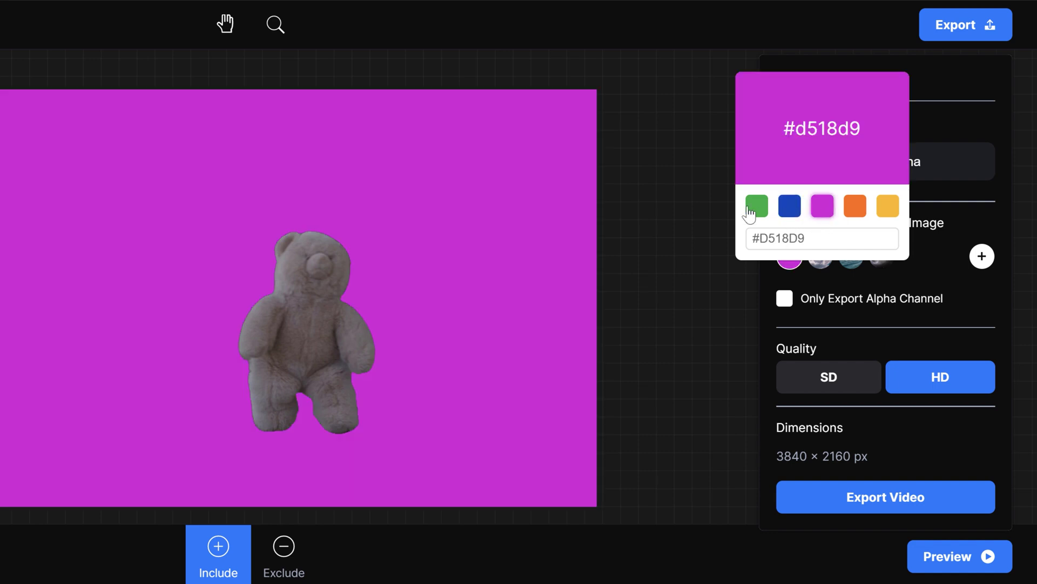
{"action": "left_click", "coordinate": [756, 206]}
{"action": "left_click", "coordinate": [938, 232]}
{"action": "left_click", "coordinate": [820, 258]}
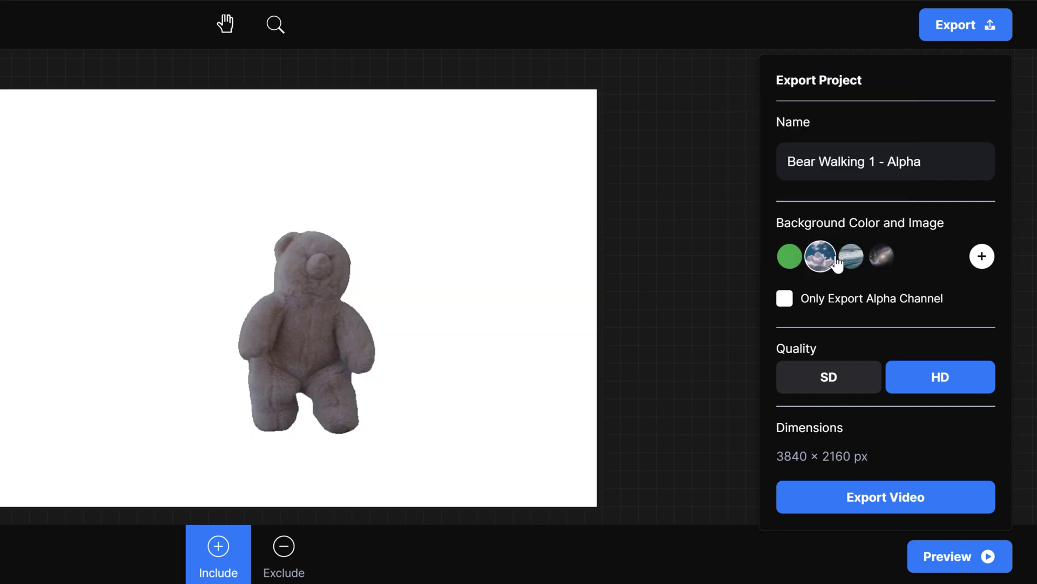
{"action": "key", "text": "space"}
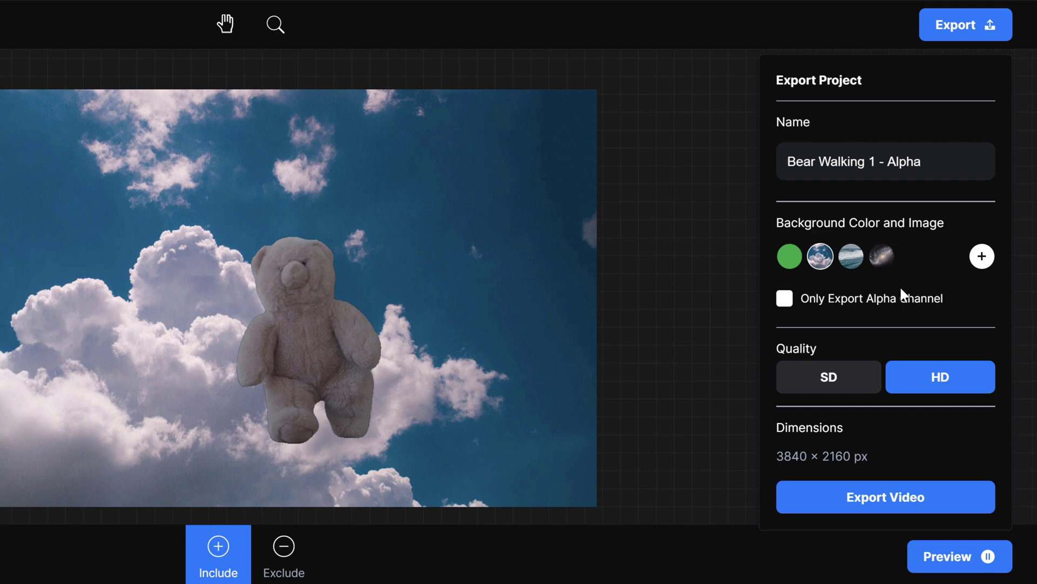
{"action": "left_click", "coordinate": [851, 256]}
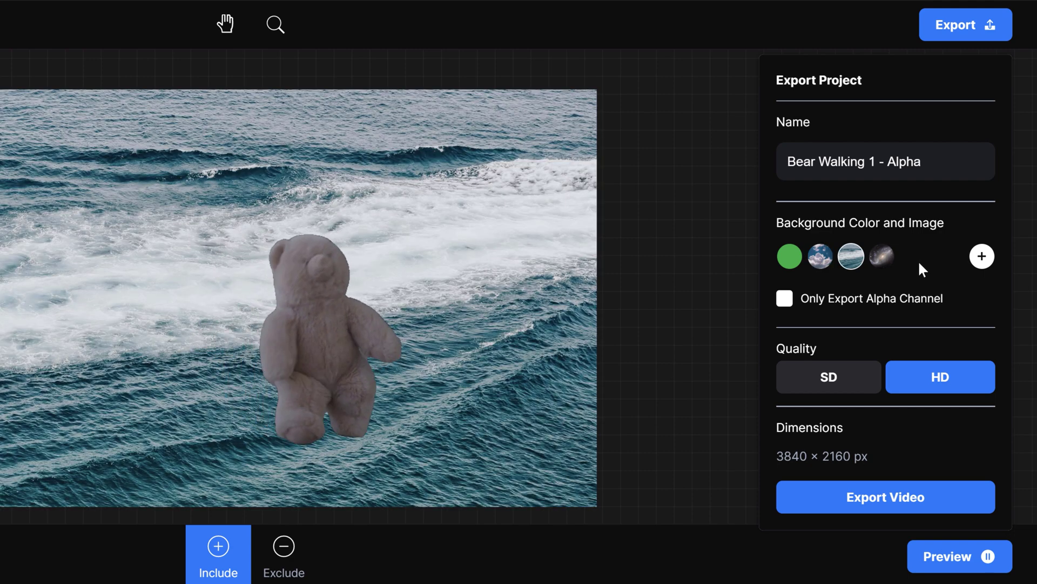
{"action": "left_click", "coordinate": [882, 256]}
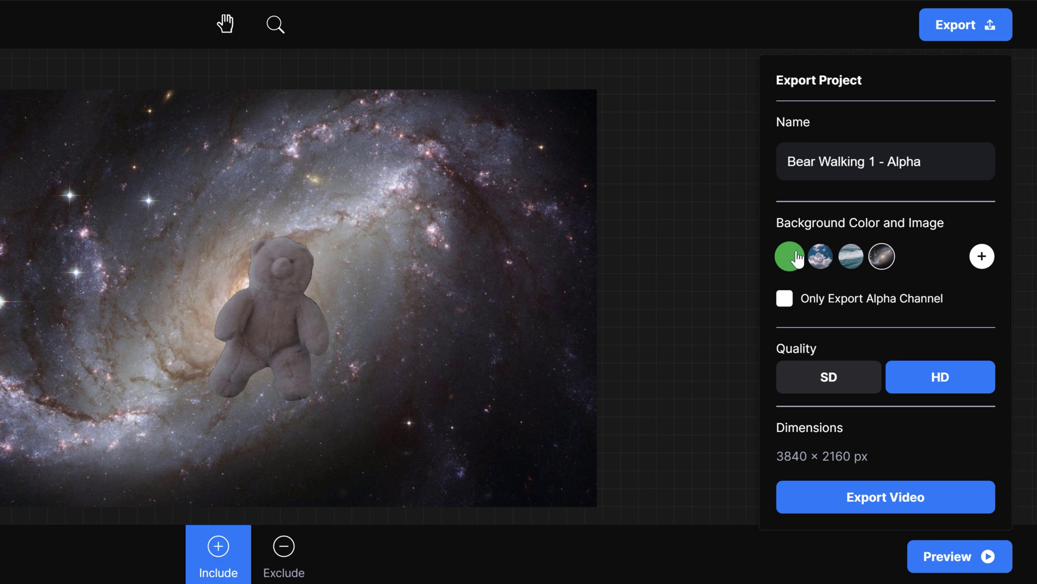
{"action": "left_click", "coordinate": [790, 256]}
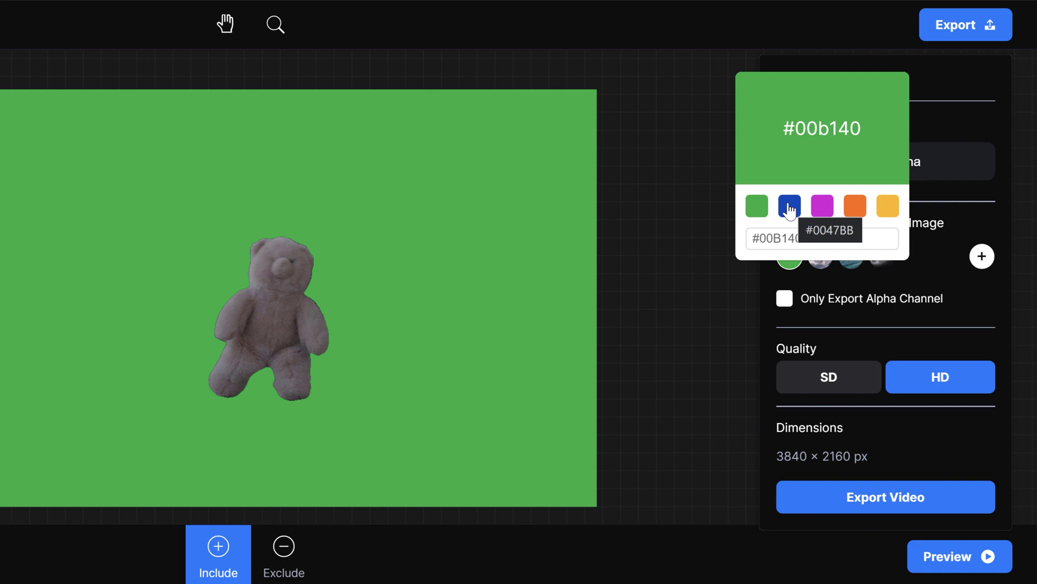
- Export only the alpha channel and download the Bear Walking 1 - Alpha video
{"action": "left_click", "coordinate": [937, 246]}
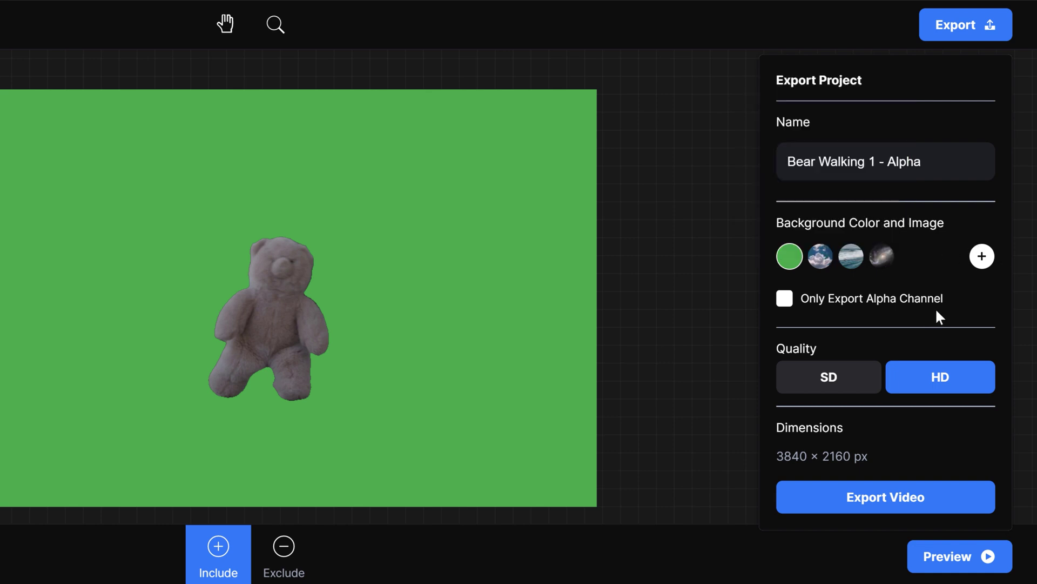
{"action": "left_click", "coordinate": [784, 299]}
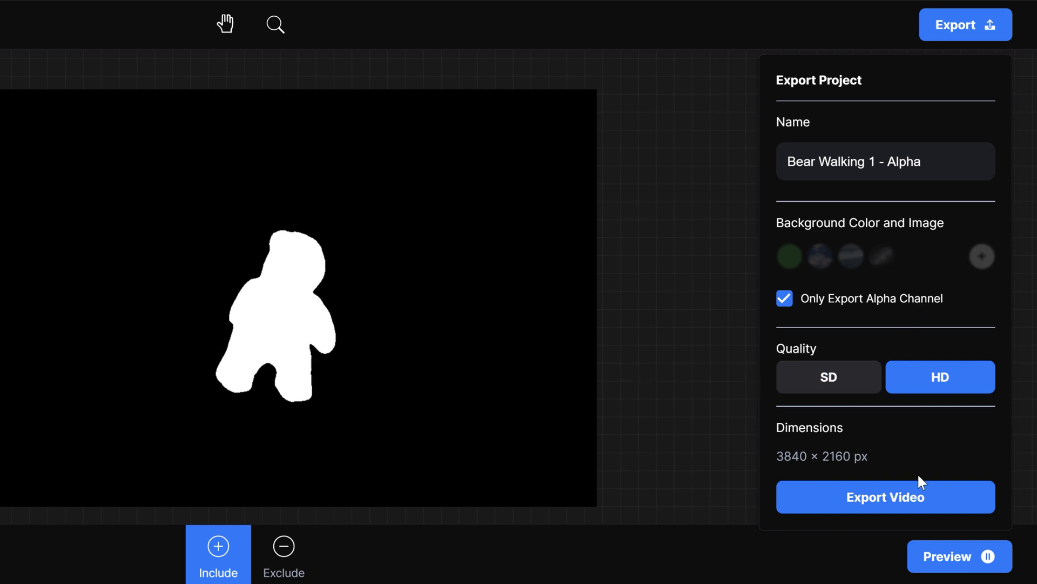
{"action": "left_click", "coordinate": [879, 513]}
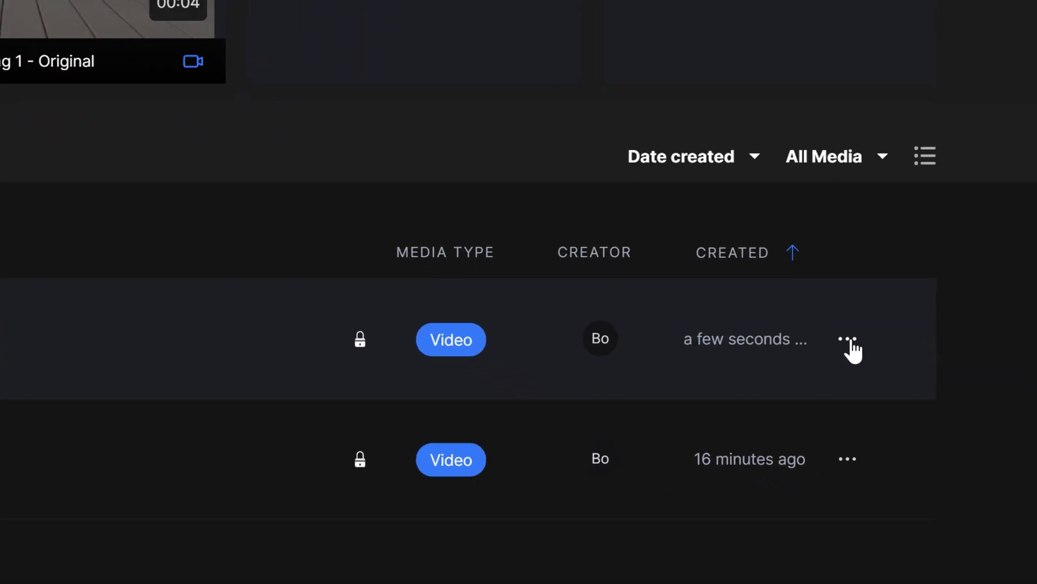
{"action": "left_click", "coordinate": [895, 461]}
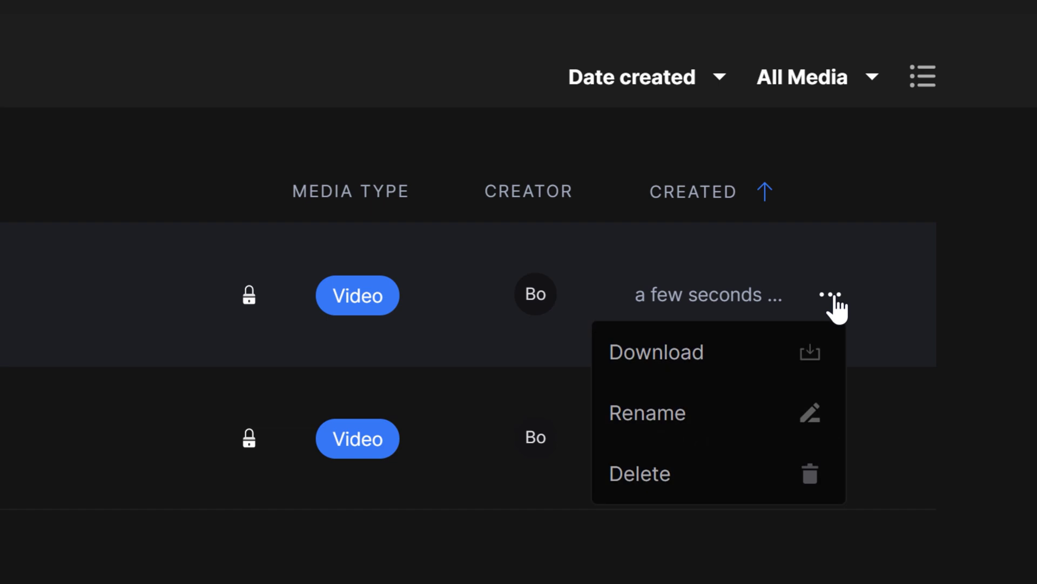
{"action": "left_click", "coordinate": [673, 359]}
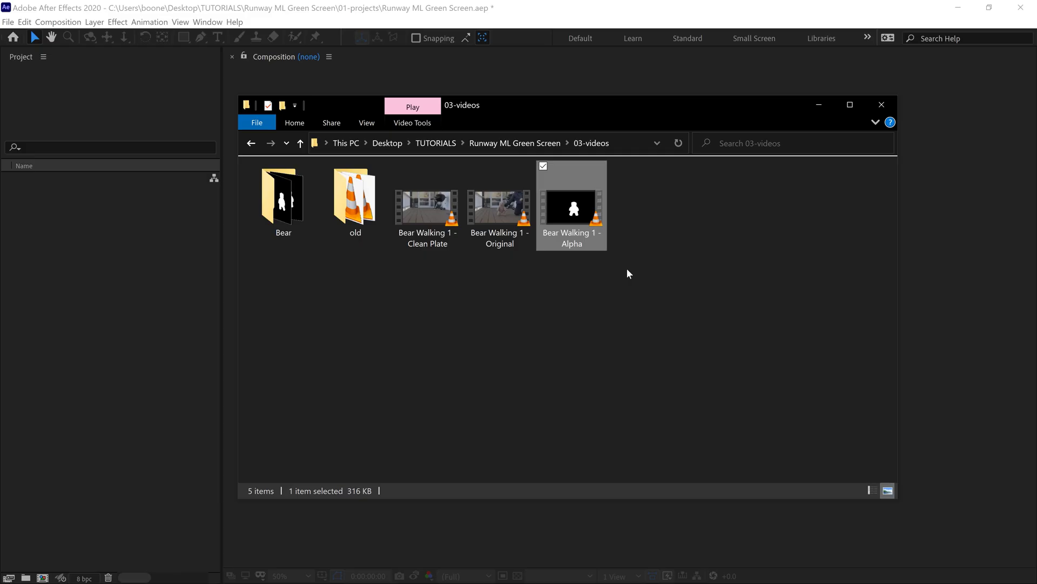
- Select the Alpha, Clean Plate and Original bear clips in the 03-videos folder
{"action": "left_click_drag", "start_coordinate": [664, 200], "coordinate": [394, 231]}
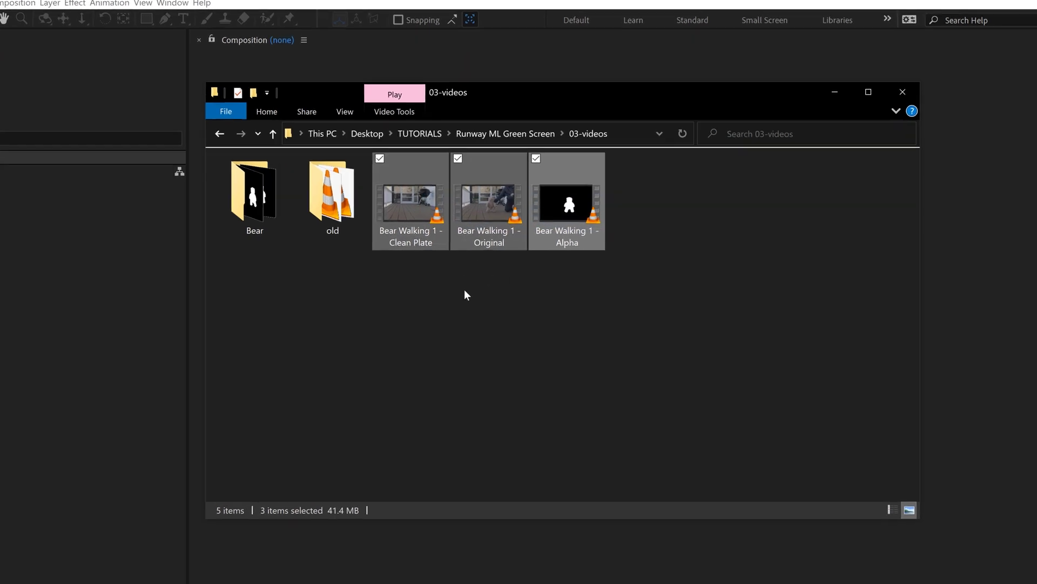
{"action": "left_click", "coordinate": [485, 281]}
{"action": "left_click", "coordinate": [304, 152]}
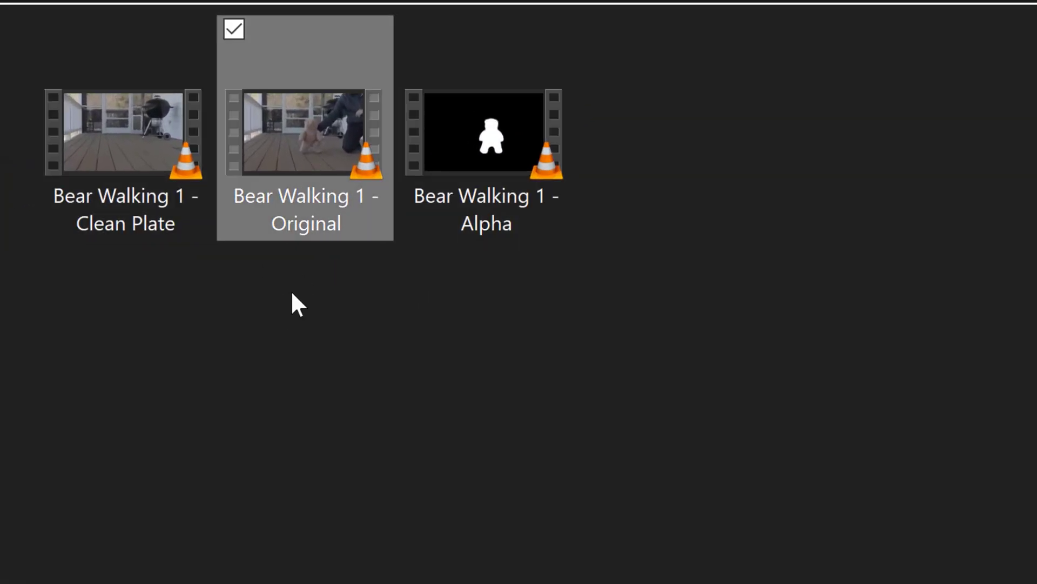
{"action": "left_click", "coordinate": [141, 155]}
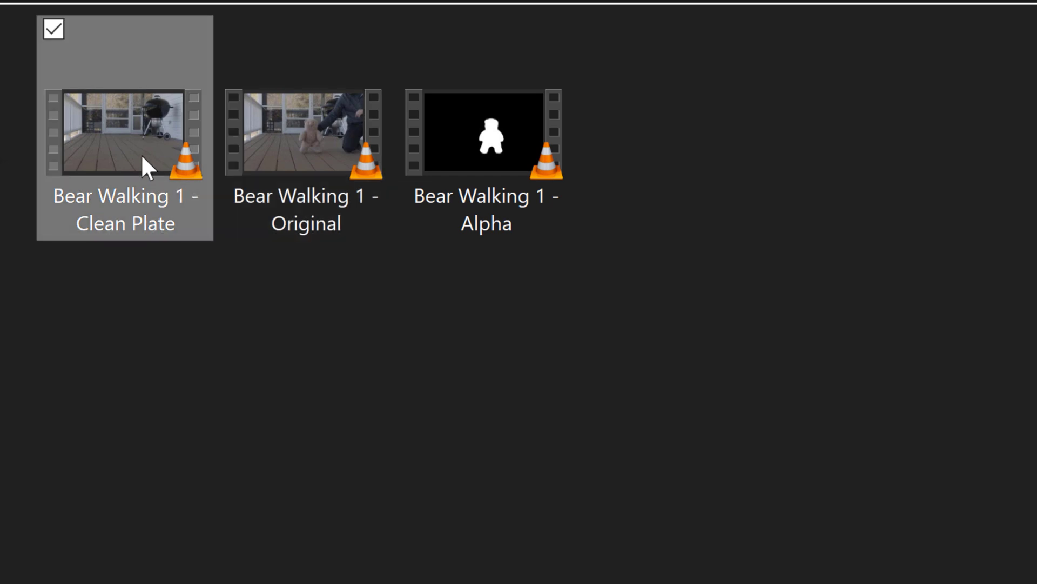
{"action": "left_click", "coordinate": [515, 144]}
{"action": "left_click_drag", "start_coordinate": [718, 147], "coordinate": [149, 173]}
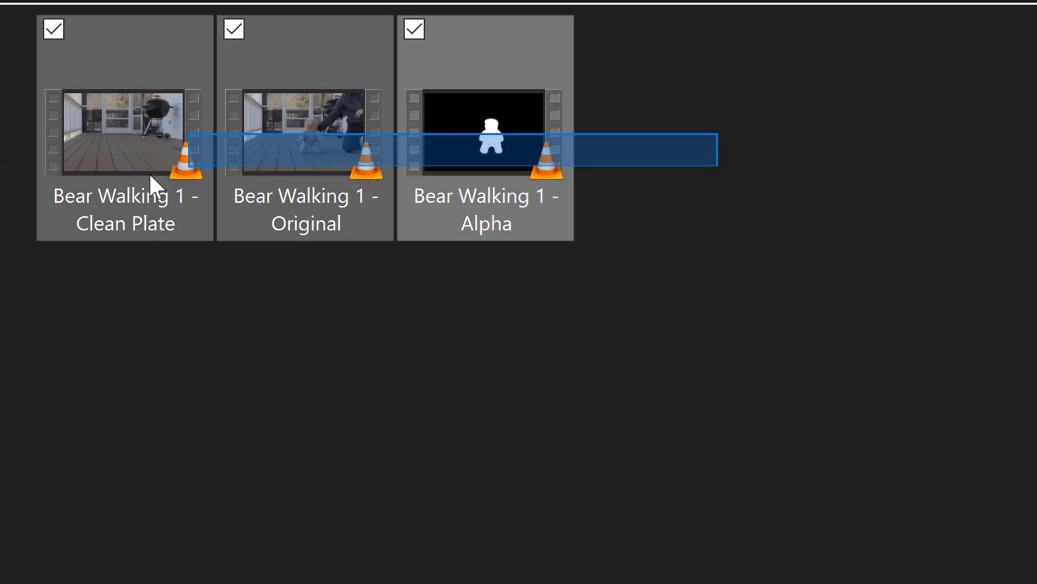
- Drop the three Bear Walking 1 clips into the After Effects Project panel
{"action": "left_click_drag", "start_coordinate": [132, 128], "coordinate": [146, 391]}
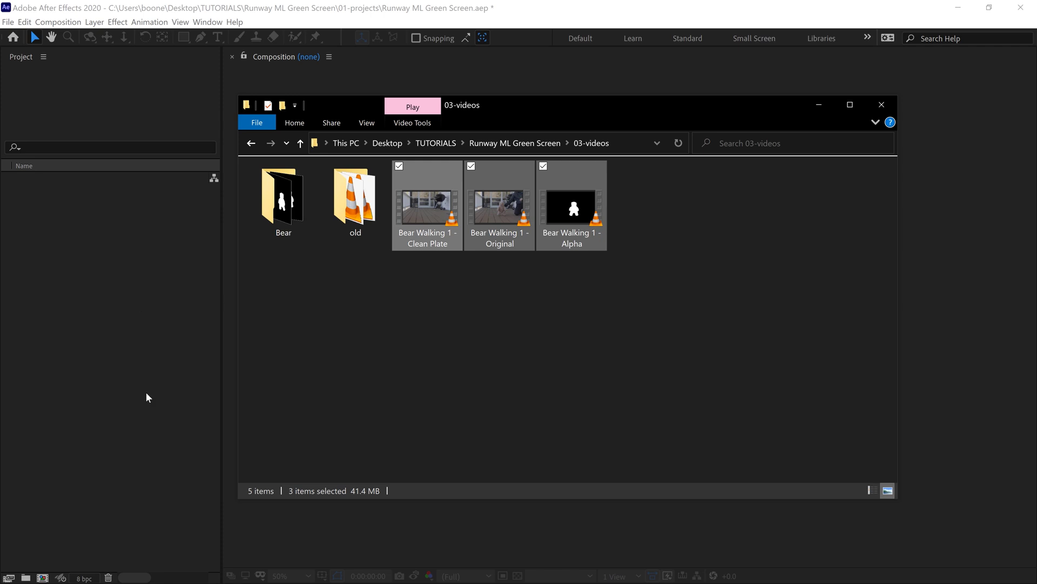
{"action": "left_click", "coordinate": [128, 325]}
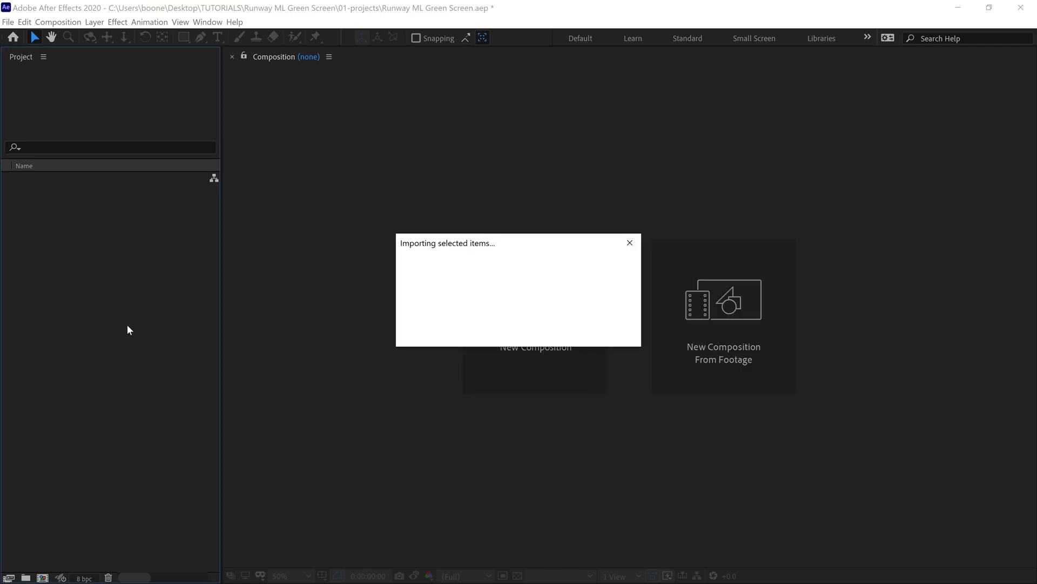
{"action": "left_click_drag", "start_coordinate": [84, 205], "coordinate": [76, 489]}
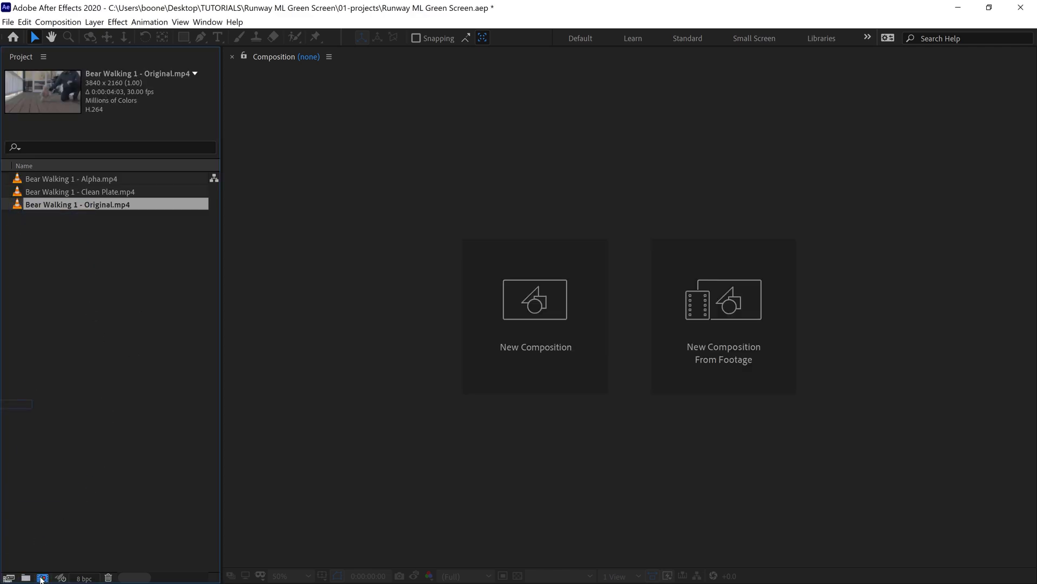
- Create a composition from Original.mp4 and place Clean Plate.mp4 beneath the footage
{"action": "left_click_drag", "start_coordinate": [41, 578], "coordinate": [42, 579]}
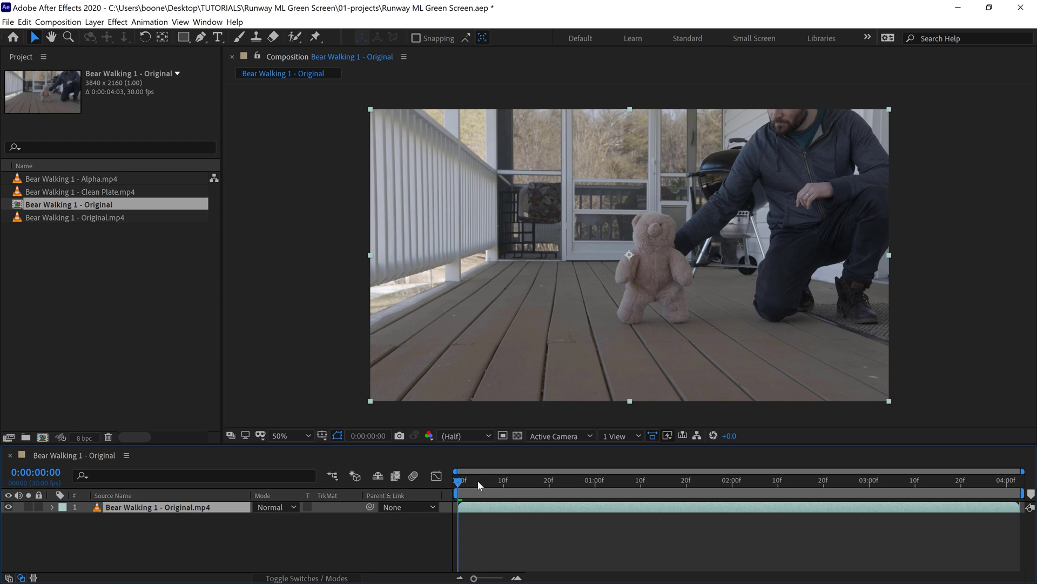
{"action": "left_click_drag", "start_coordinate": [479, 479], "coordinate": [646, 481]}
{"action": "left_click_drag", "start_coordinate": [67, 191], "coordinate": [114, 530]}
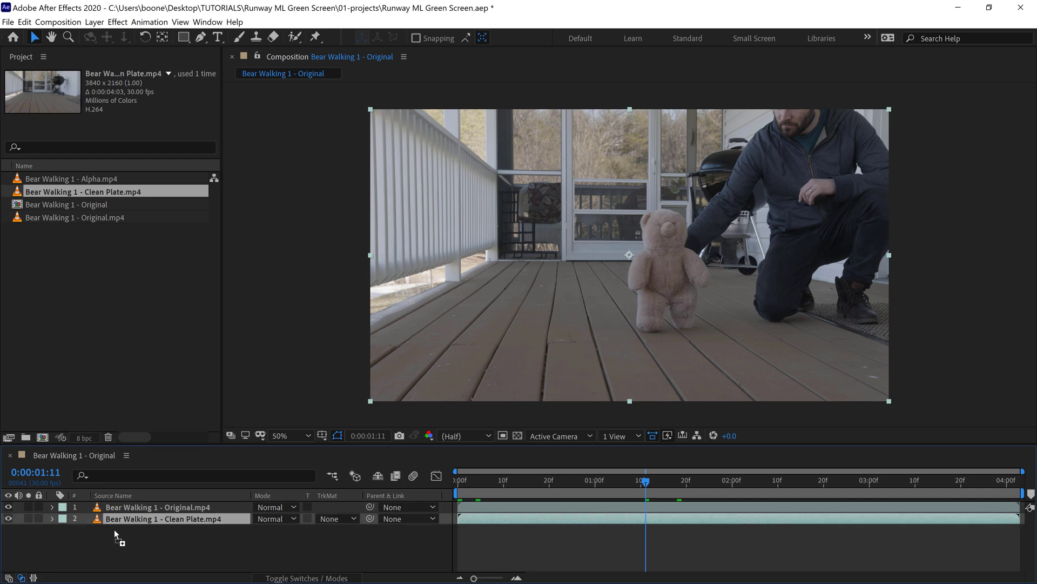
- Check the clean plate by toggling the Original layer, then add Alpha.mp4 as the top layer
{"action": "left_click", "coordinate": [9, 508]}
{"action": "left_click", "coordinate": [9, 508]}
{"action": "left_click", "coordinate": [8, 508]}
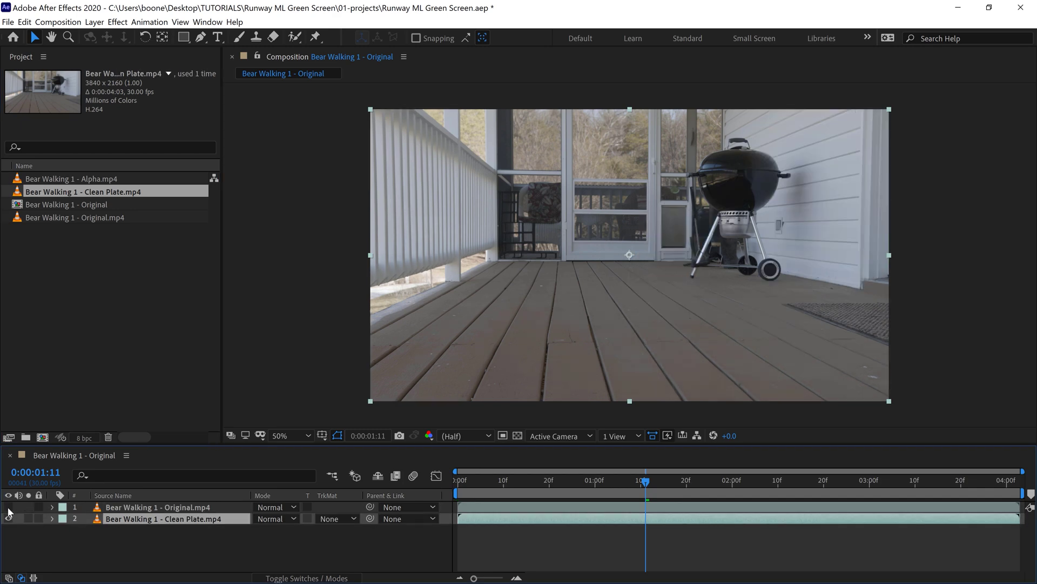
{"action": "left_click", "coordinate": [8, 508]}
{"action": "left_click", "coordinate": [112, 317]}
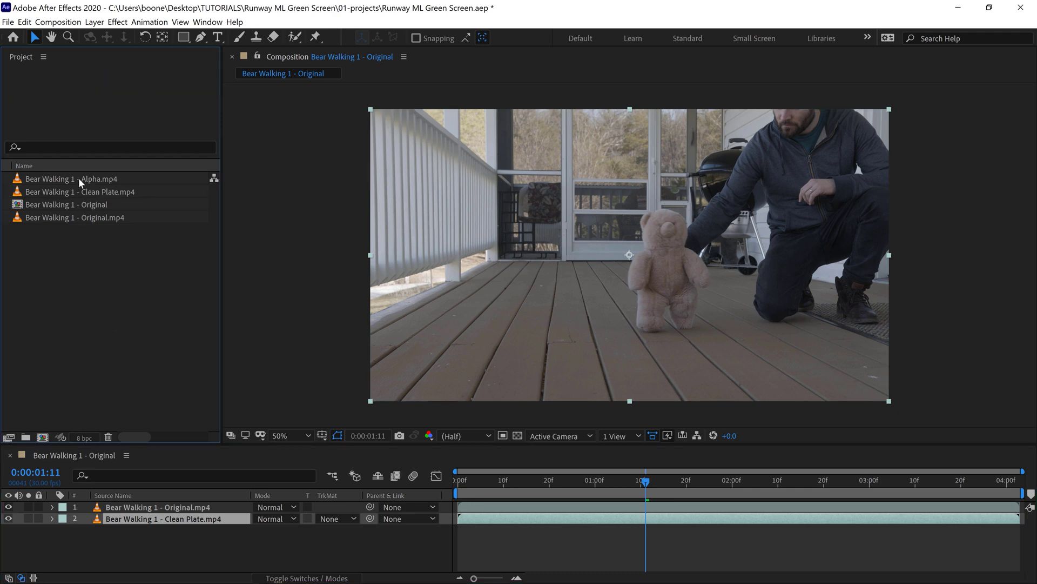
{"action": "left_click_drag", "start_coordinate": [79, 177], "coordinate": [120, 507]}
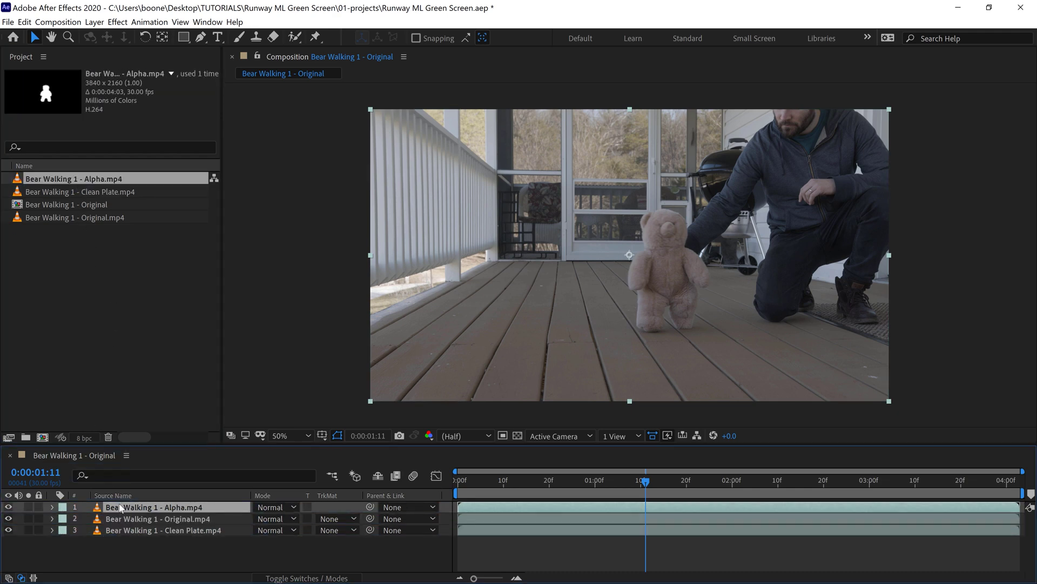
- Set Original.mp4's track matte to Luma Matte using Bear Walking 1 - Alpha.mp4
{"action": "left_click_drag", "start_coordinate": [575, 489], "coordinate": [600, 490]}
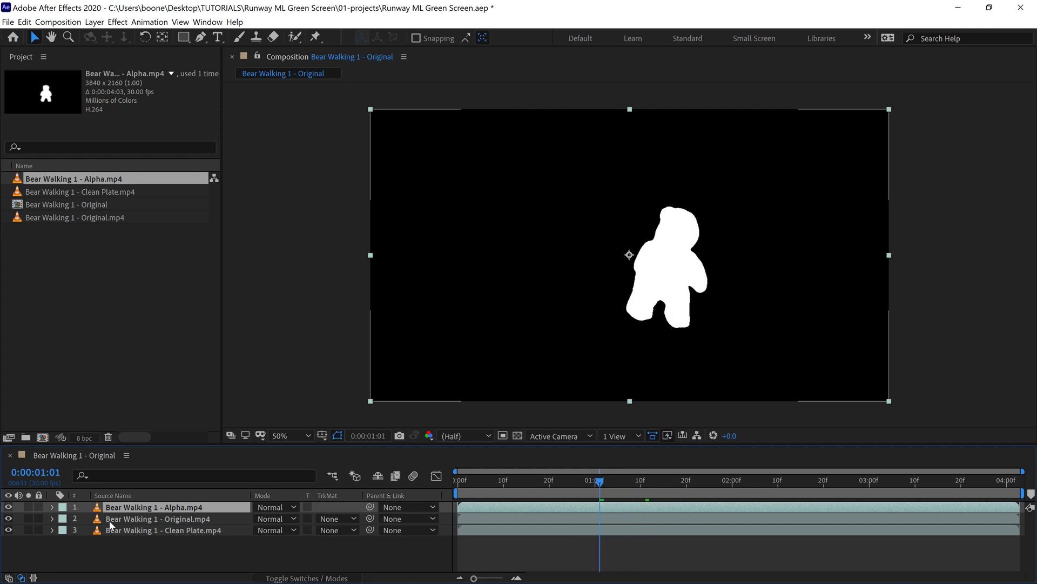
{"action": "left_click", "coordinate": [172, 519]}
{"action": "left_click", "coordinate": [330, 519]}
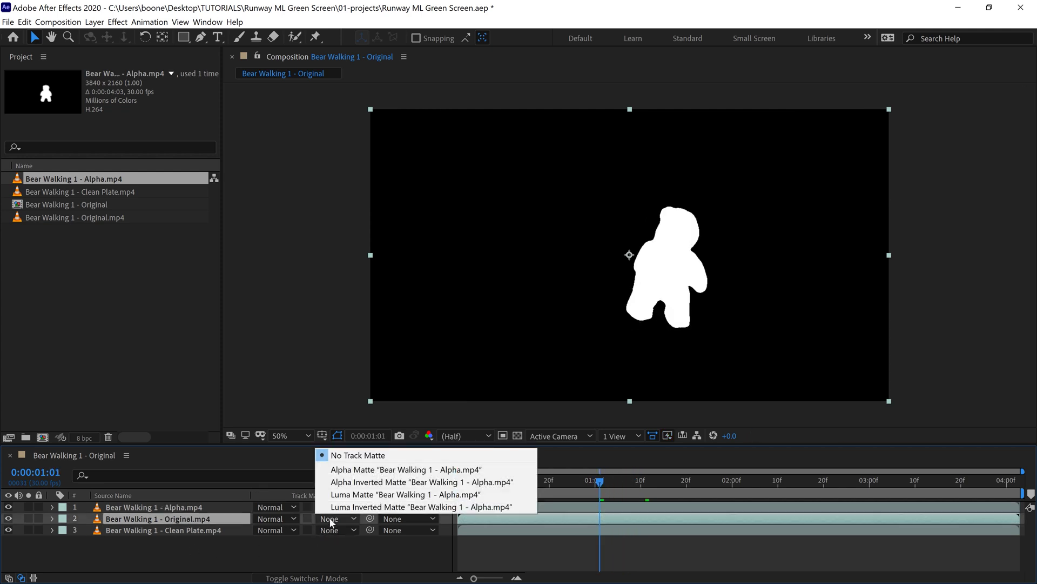
{"action": "left_click", "coordinate": [372, 494]}
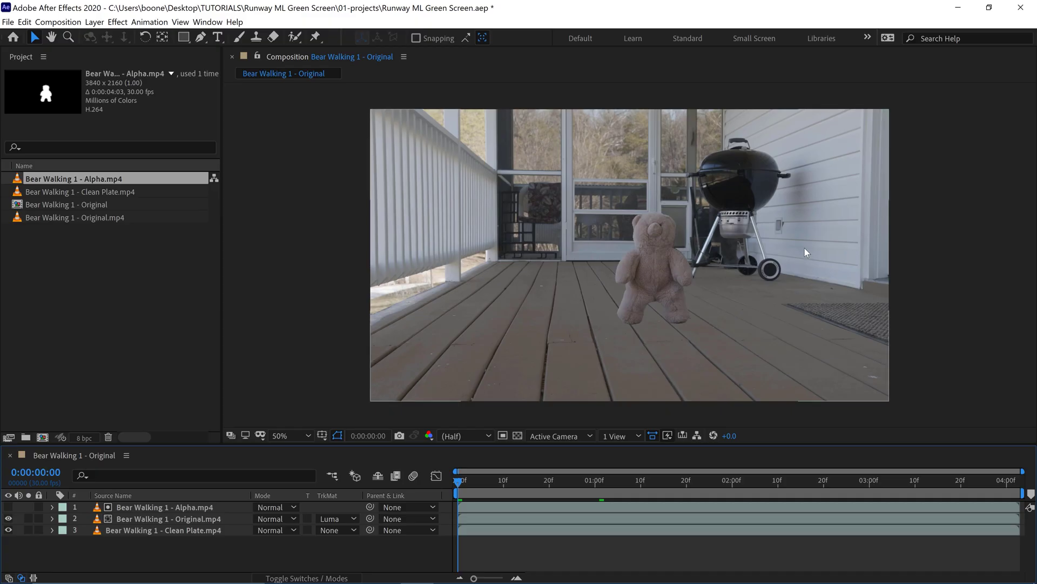
- Add a second copy of Original.mp4 on top and draw a mask around the bear
{"action": "left_click", "coordinate": [105, 262]}
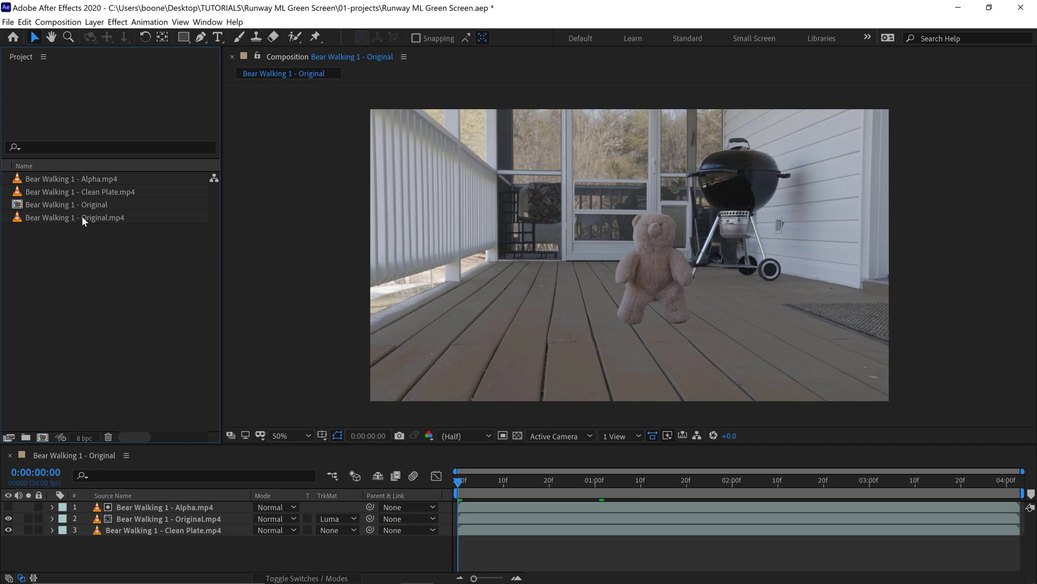
{"action": "left_click_drag", "start_coordinate": [83, 221], "coordinate": [135, 505]}
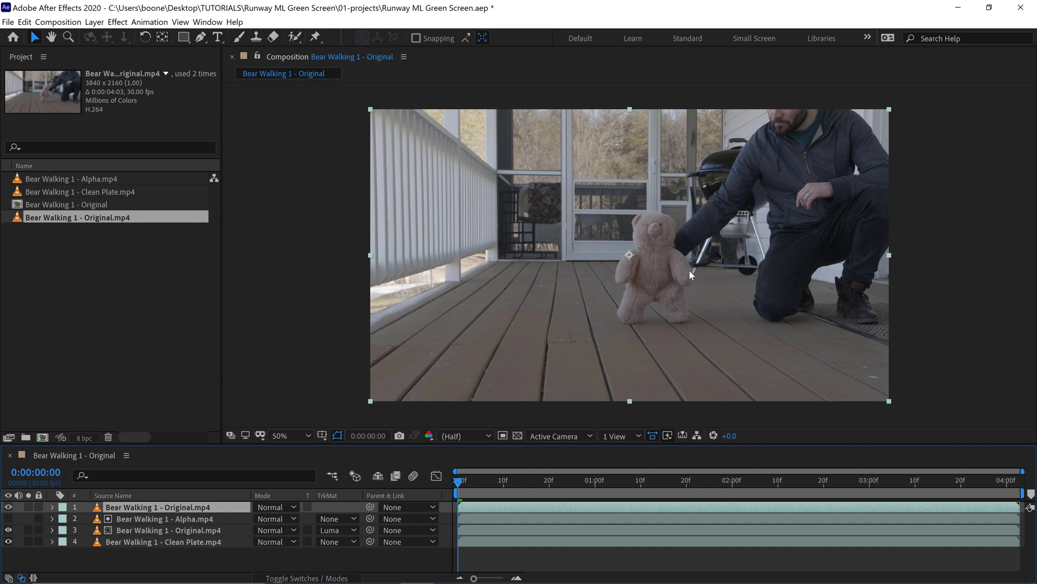
{"action": "key", "text": "g"}
{"action": "left_click_drag", "start_coordinate": [669, 266], "coordinate": [672, 280]}
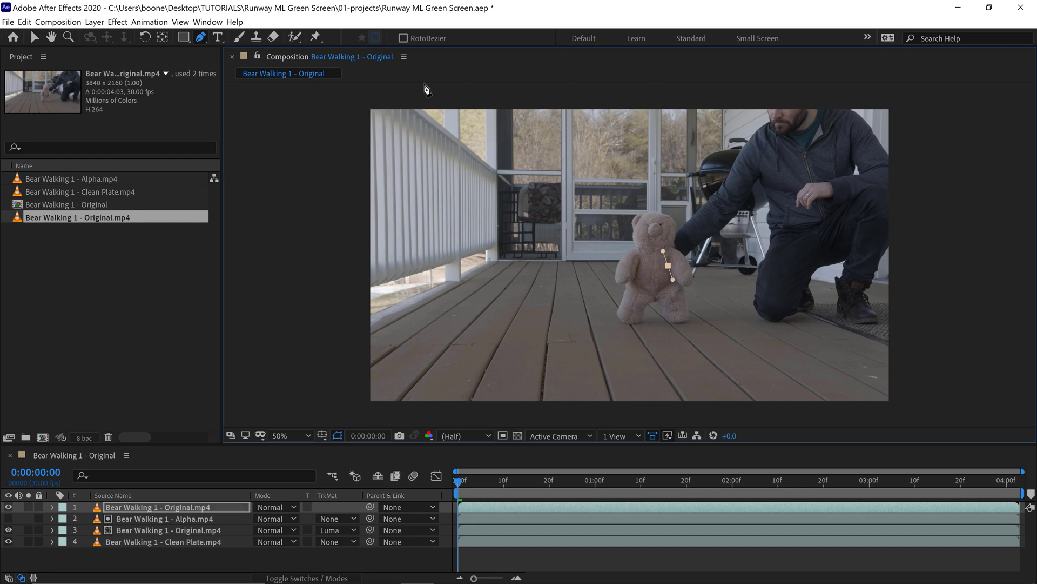
{"action": "scroll", "coordinate": [657, 108], "scroll_direction": "down", "scroll_amount": 1}
{"action": "left_click", "coordinate": [640, 146]}
{"action": "left_click", "coordinate": [455, 147]}
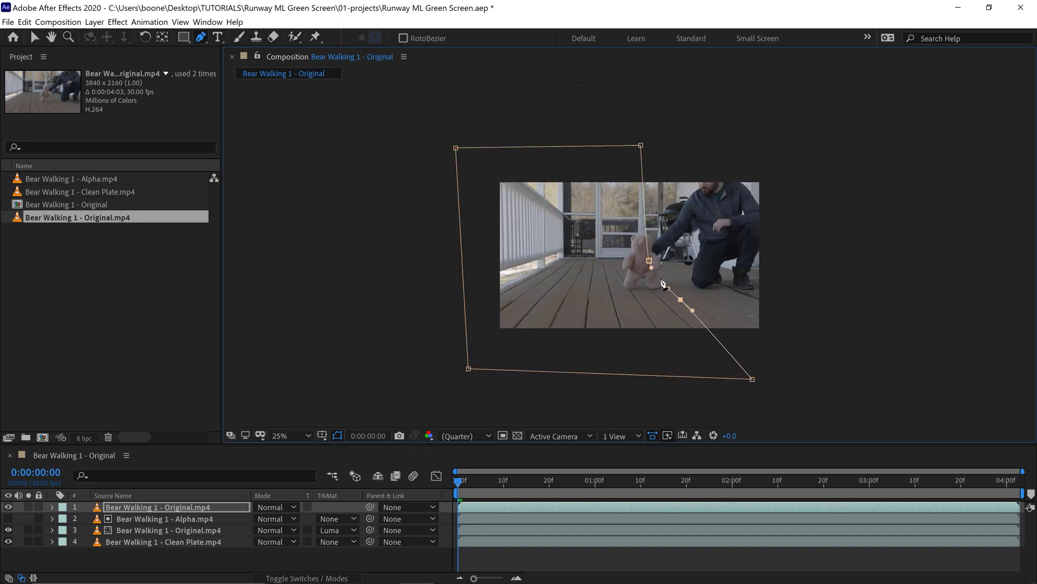
{"action": "key", "text": "period"}
- Feather the mask by 200 pixels and zoom in to inspect the bear's legs
{"action": "key", "text": "f"}
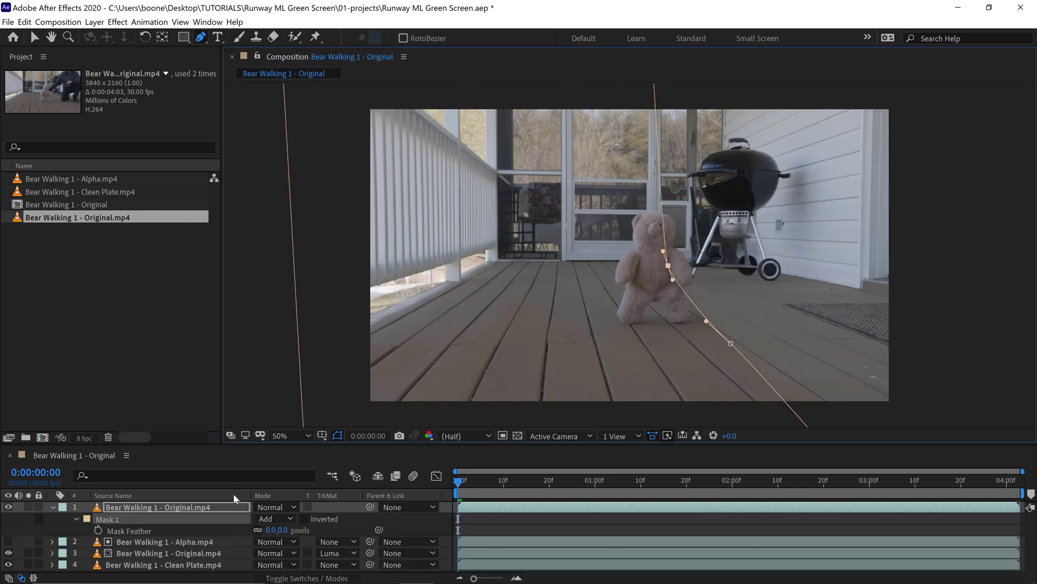
{"action": "left_click", "coordinate": [274, 529]}
{"action": "key", "text": "Return"}
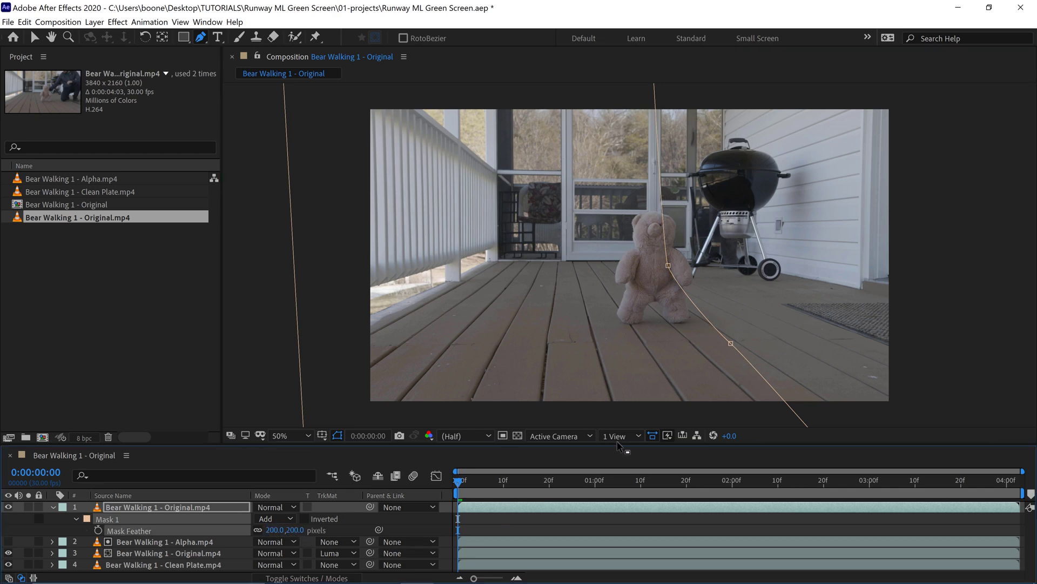
{"action": "scroll", "coordinate": [699, 308], "scroll_direction": "up", "scroll_amount": 4}
{"action": "key", "text": "h"}
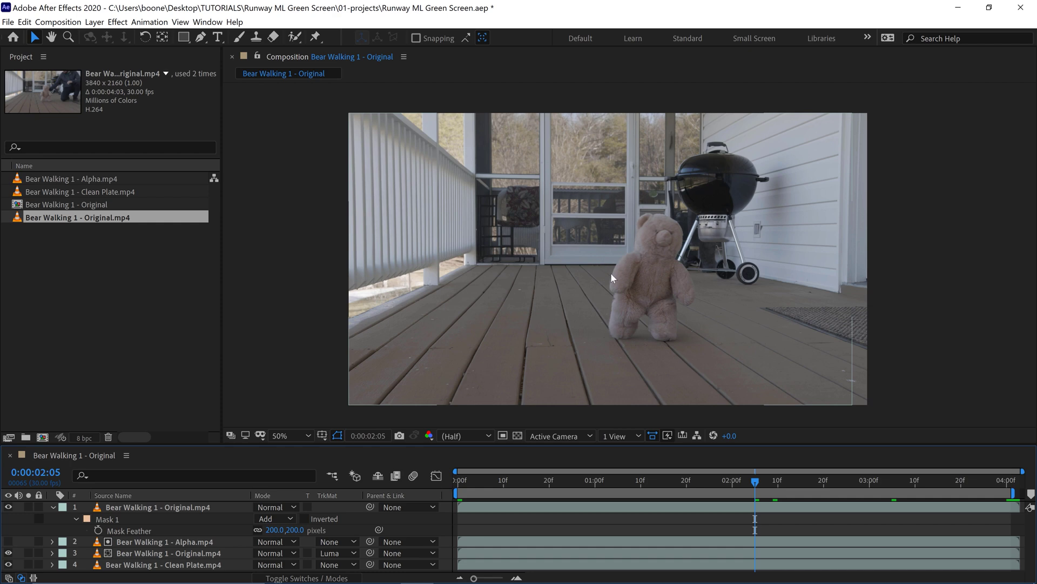
{"action": "scroll", "coordinate": [612, 275], "scroll_direction": "up", "scroll_amount": 4}
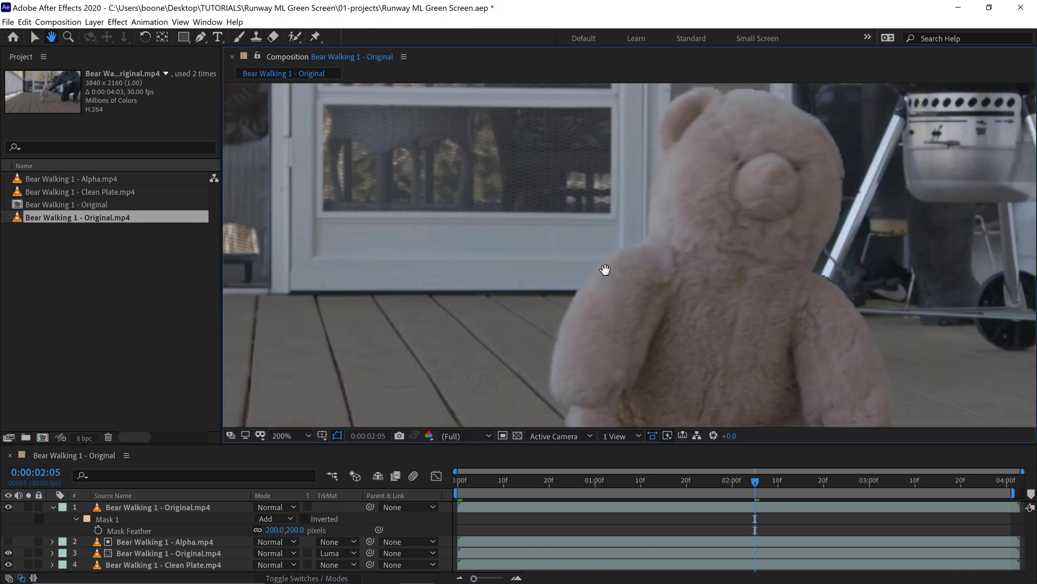
{"action": "left_click_drag", "start_coordinate": [605, 271], "coordinate": [800, 280]}
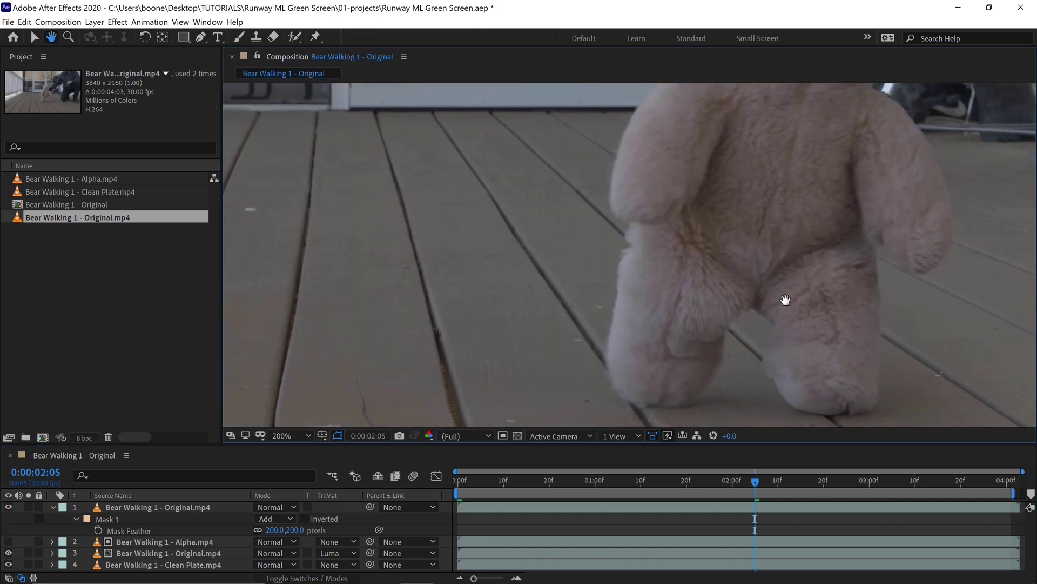
{"action": "scroll", "coordinate": [776, 262], "scroll_direction": "up", "scroll_amount": 5}
{"action": "scroll", "coordinate": [746, 297], "scroll_direction": "up", "scroll_amount": 2}
{"action": "scroll", "coordinate": [756, 260], "scroll_direction": "up", "scroll_amount": 2}
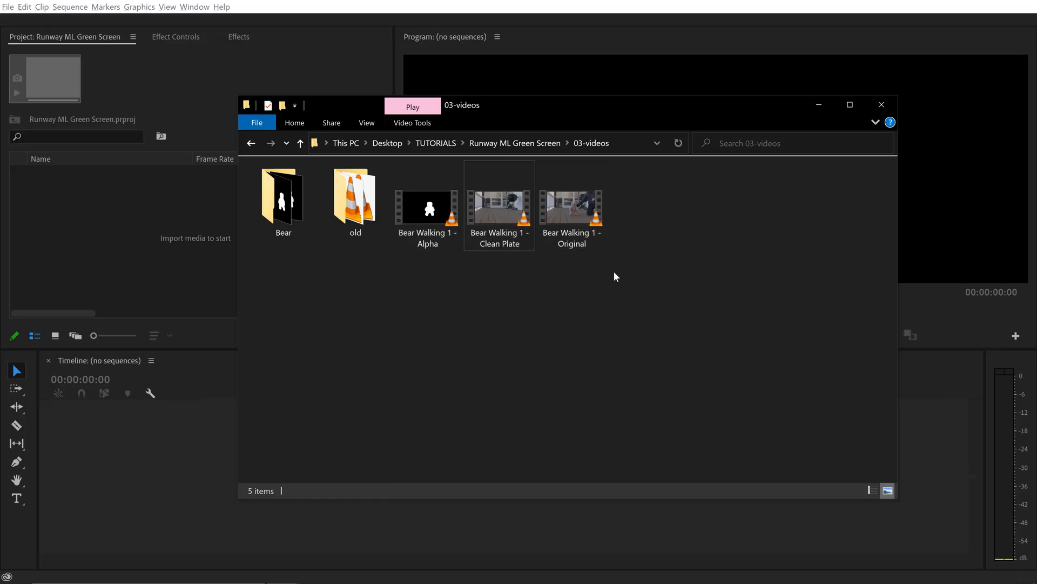
- Import the three Bear Walking 1 clips from File Explorer into the Premiere Pro project
{"action": "left_click_drag", "start_coordinate": [613, 274], "coordinate": [286, 222]}
{"action": "left_click_drag", "start_coordinate": [198, 224], "coordinate": [157, 227]}
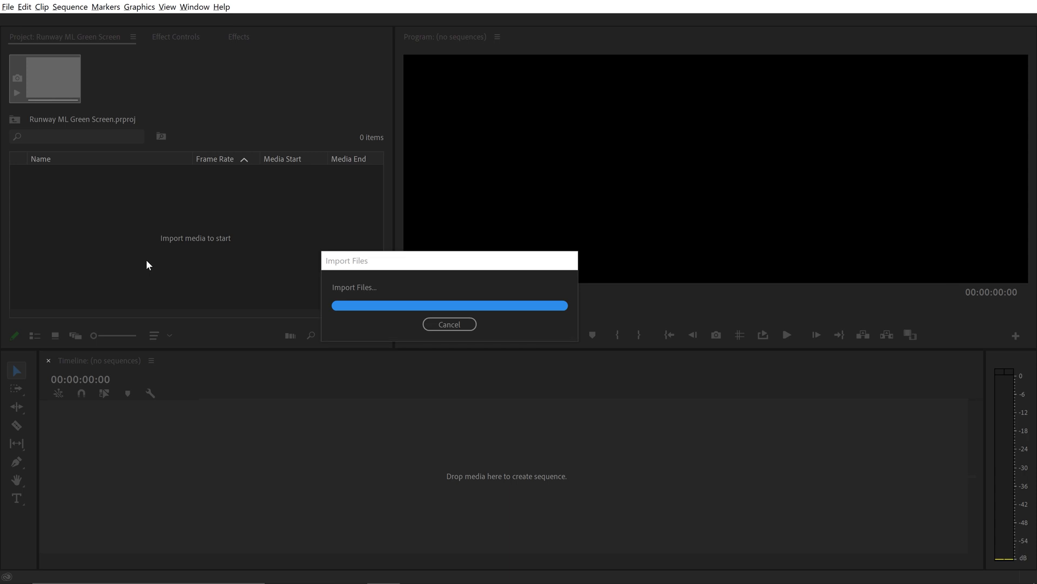
{"action": "left_click", "coordinate": [148, 259]}
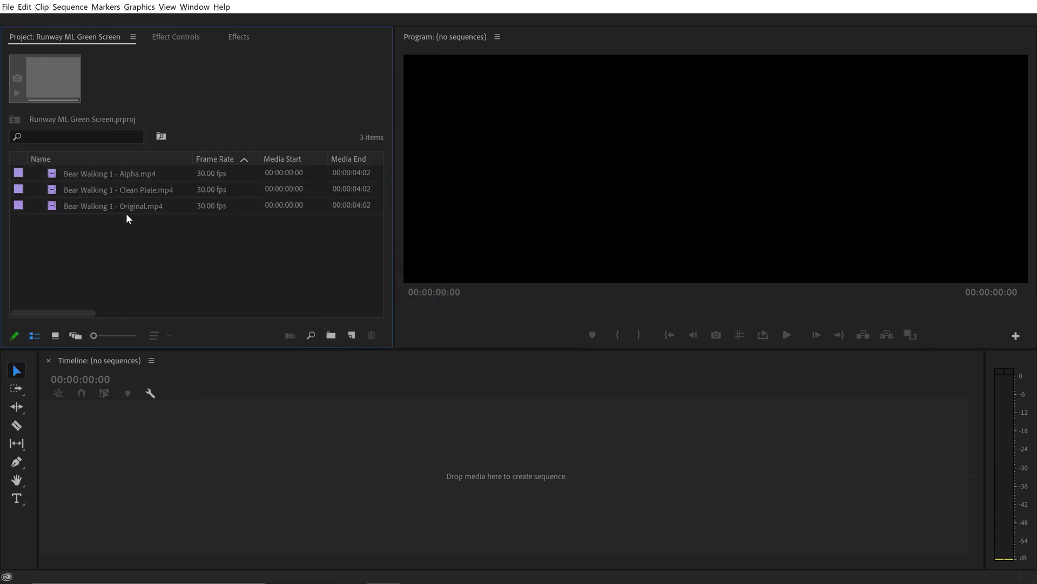
- Create a sequence from Original, stacking Clean Plate on V1, Original on V2, Alpha on V3
{"action": "left_click_drag", "start_coordinate": [127, 209], "coordinate": [351, 335]}
{"action": "key", "text": "backslash"}
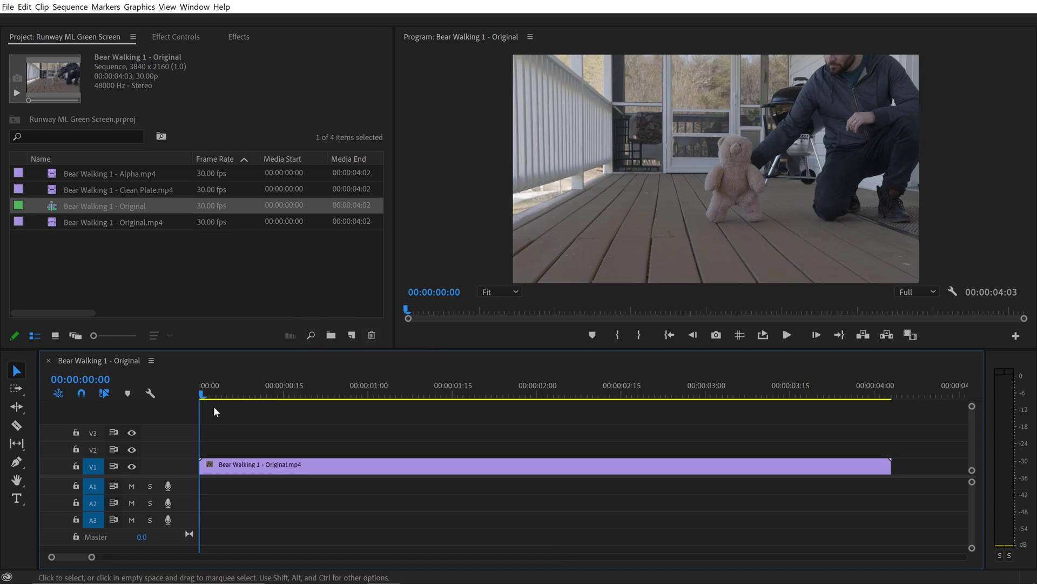
{"action": "left_click_drag", "start_coordinate": [253, 445], "coordinate": [253, 447]}
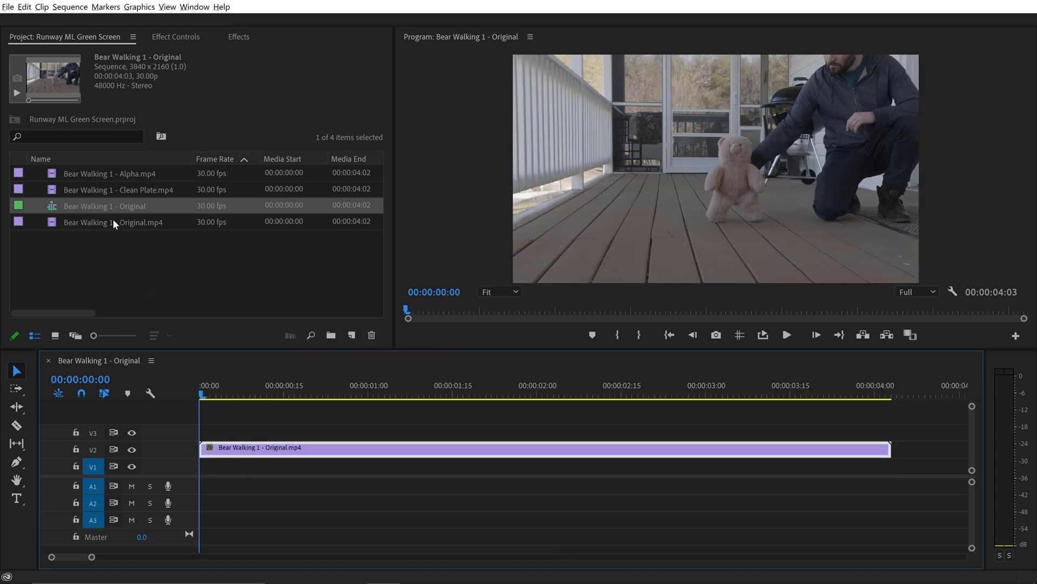
{"action": "left_click_drag", "start_coordinate": [115, 190], "coordinate": [206, 465]}
{"action": "left_click_drag", "start_coordinate": [115, 174], "coordinate": [178, 432]}
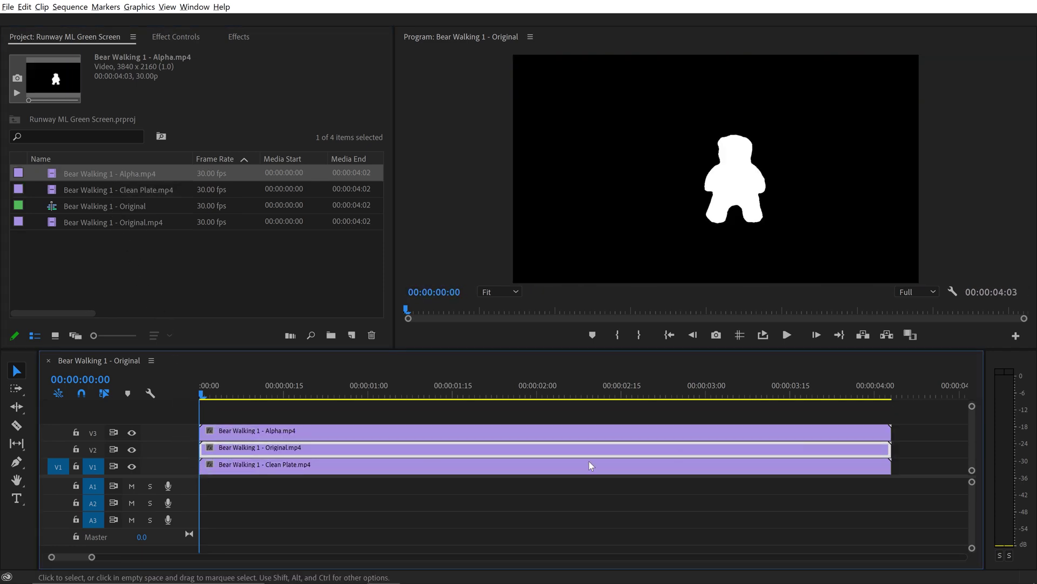
- Apply the Track Matte Key effect, found by searching 'track', to the Original clip on V2
{"action": "left_click", "coordinate": [227, 37]}
{"action": "left_click", "coordinate": [100, 54]}
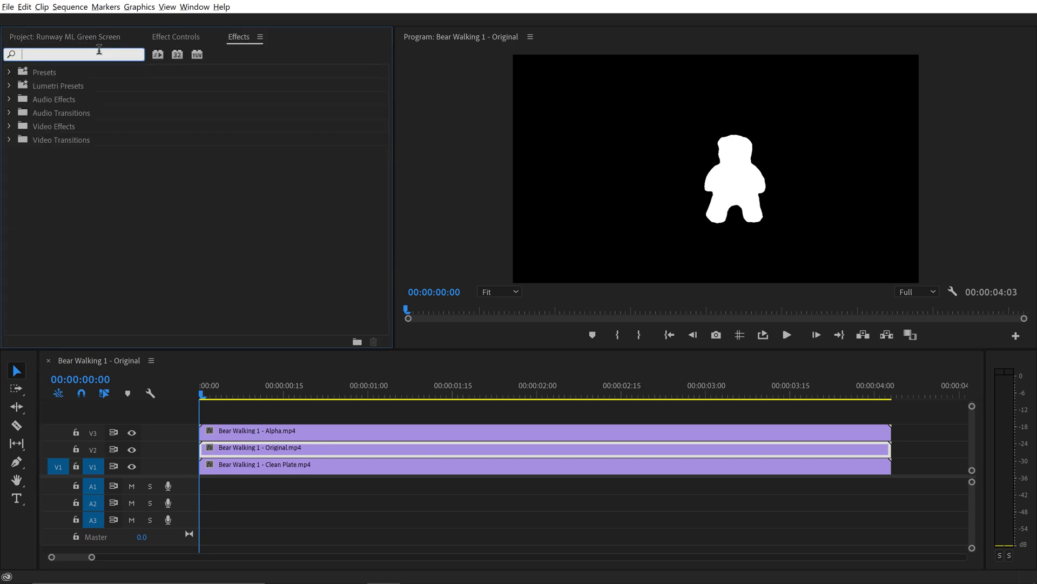
{"action": "type", "text": "track"}
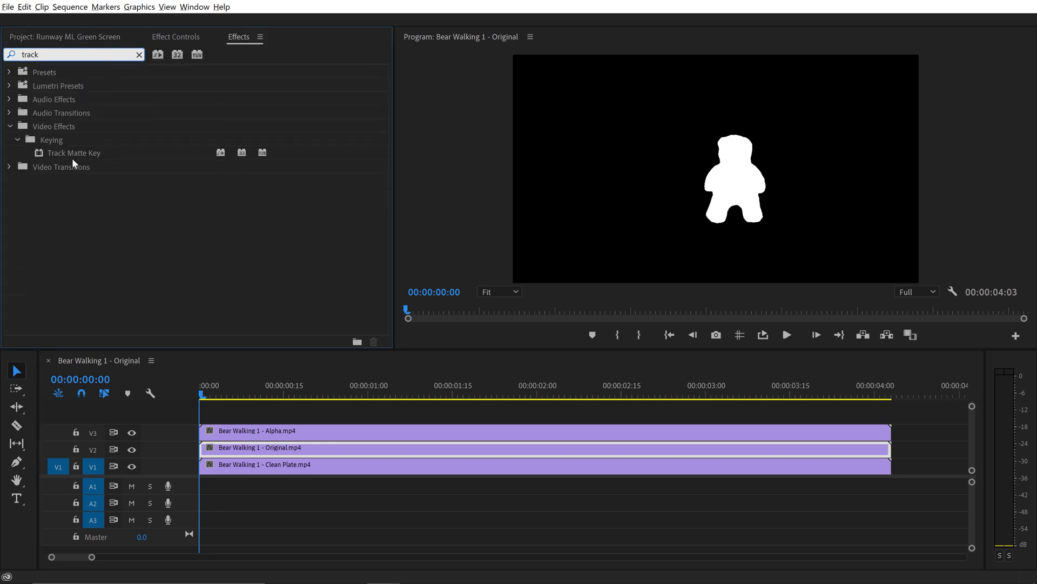
{"action": "left_click_drag", "start_coordinate": [74, 157], "coordinate": [233, 448]}
- Set the Track Matte Key's Matte to Video 3 and adjust its Composite Using option
{"action": "left_click", "coordinate": [178, 37]}
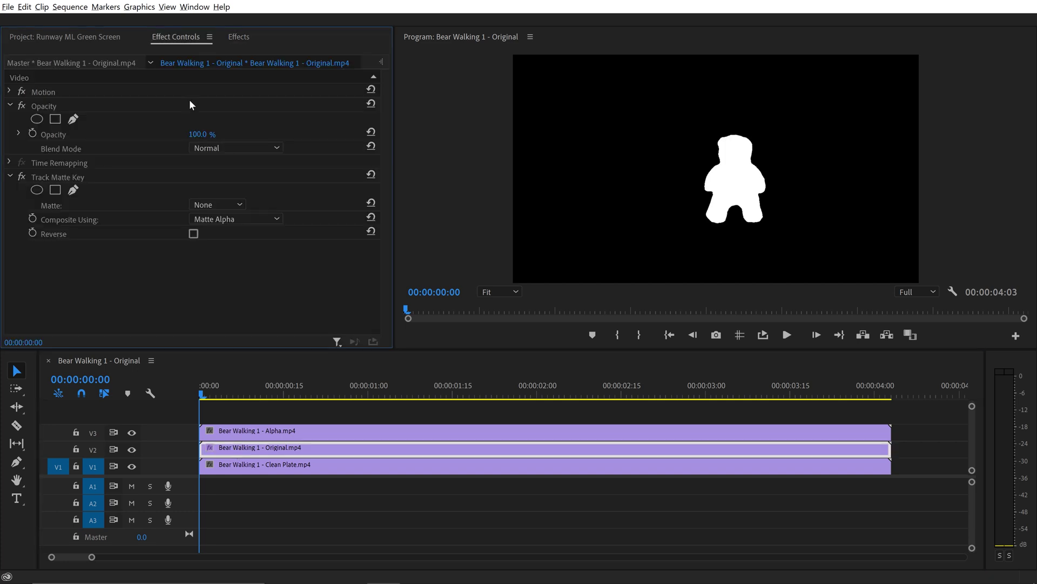
{"action": "left_click", "coordinate": [213, 205]}
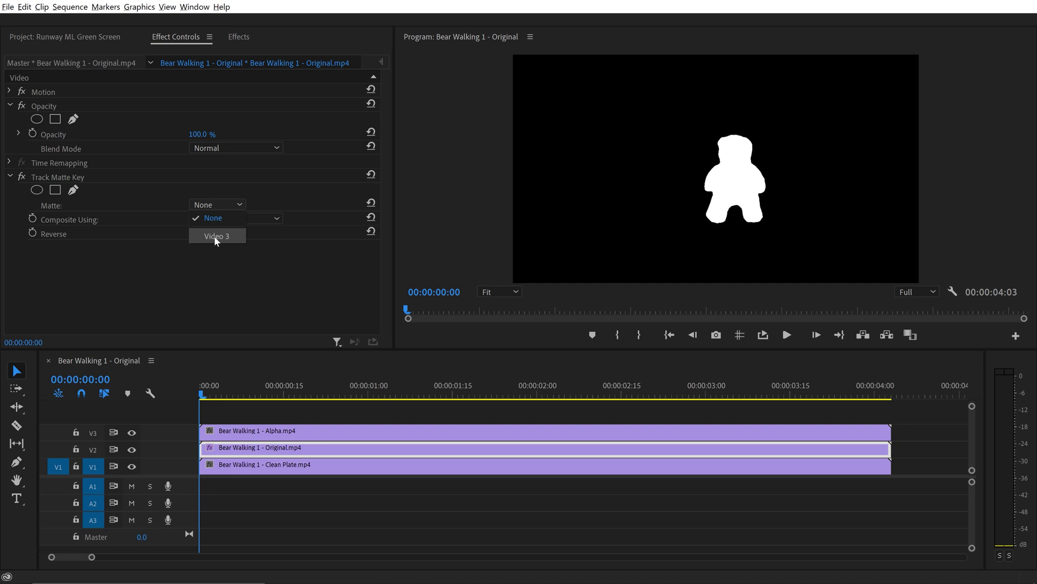
{"action": "left_click", "coordinate": [214, 235]}
{"action": "left_click", "coordinate": [225, 219]}
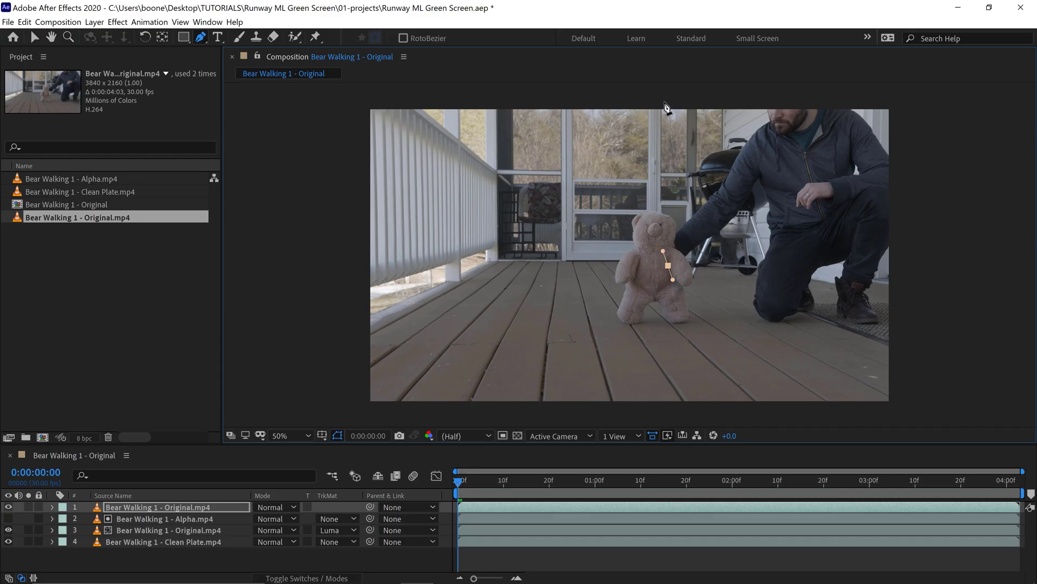
- Scrub the top layer's mask feather to 200 pixels and preview the composite
{"action": "key", "text": "comma"}
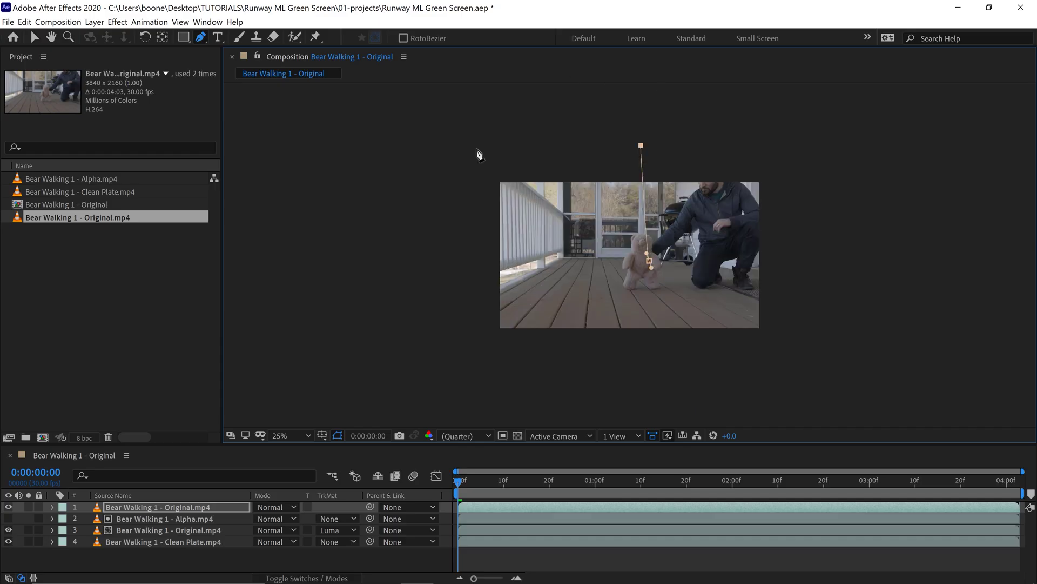
{"action": "key", "text": "period"}
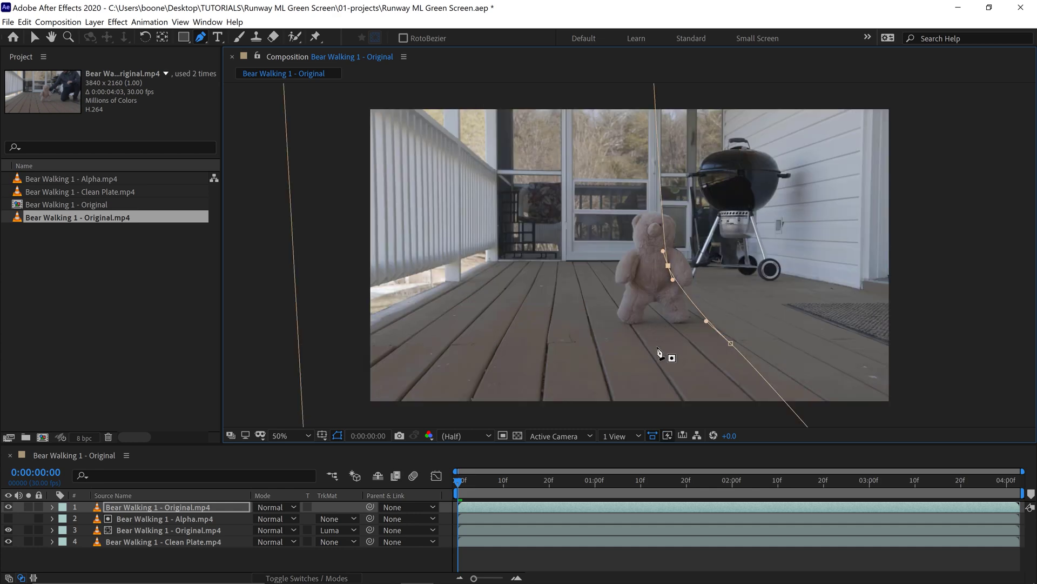
{"action": "key", "text": "f"}
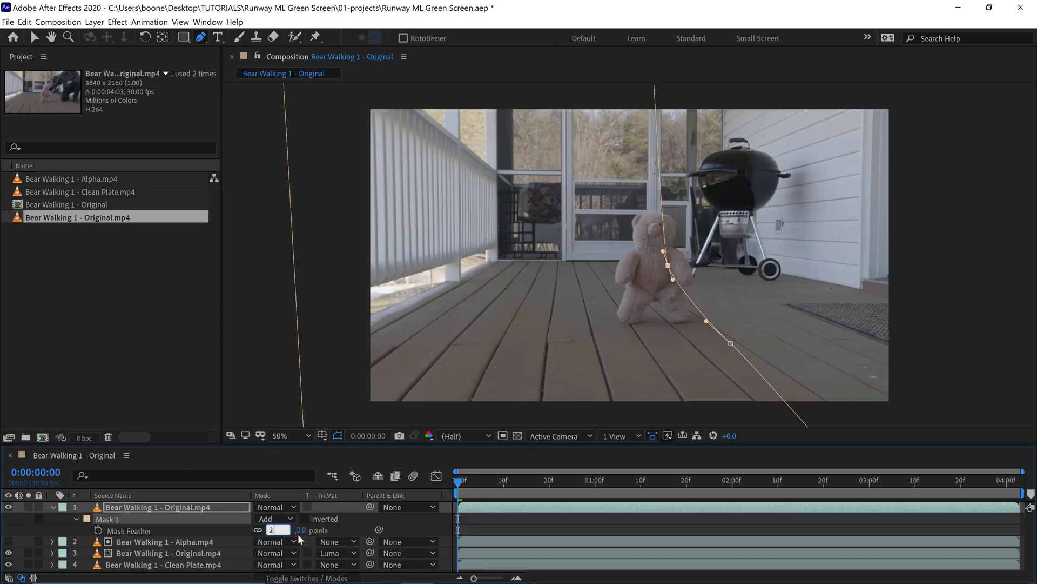
{"action": "left_click_drag", "start_coordinate": [301, 536], "coordinate": [504, 512]}
{"action": "key", "text": "space"}
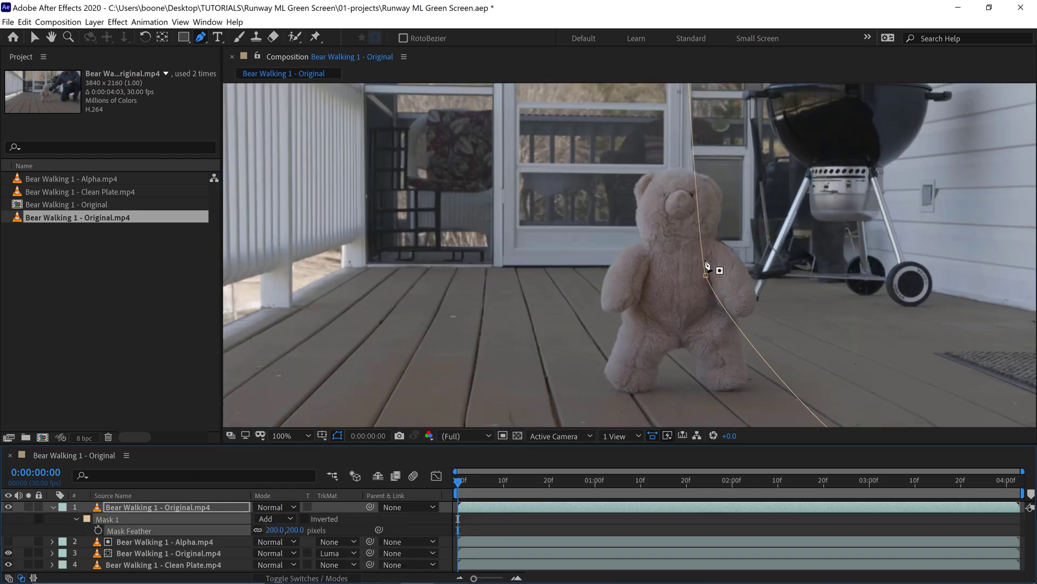
{"action": "key", "text": "v"}
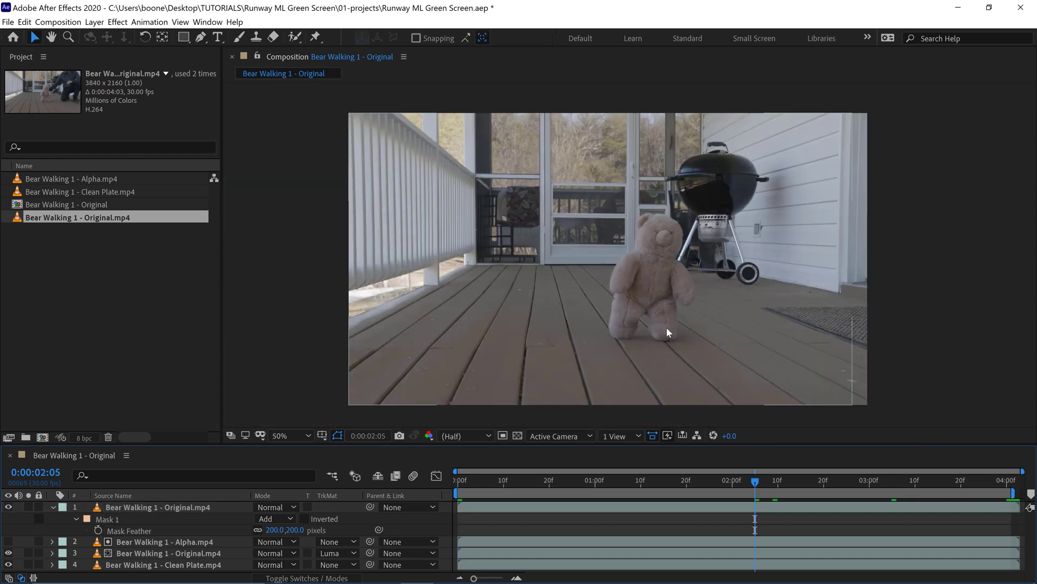
- Zoom in and pan over the bear's legs, deck and head, then return the view to 50%
{"action": "scroll", "coordinate": [611, 277], "scroll_direction": "up", "scroll_amount": 4}
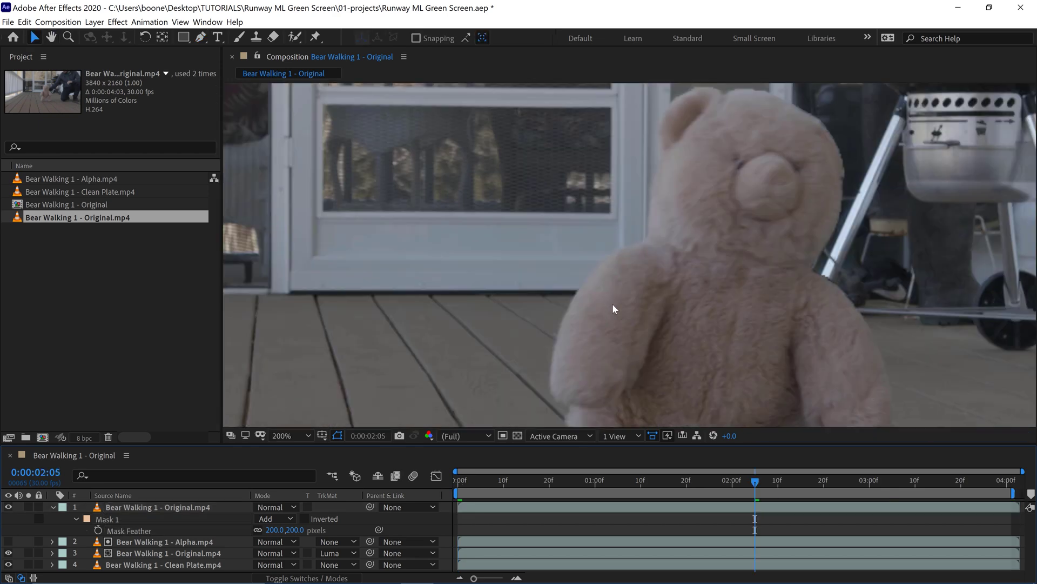
{"action": "key", "text": "h"}
{"action": "left_click_drag", "start_coordinate": [579, 359], "coordinate": [631, 251]}
{"action": "left_click_drag", "start_coordinate": [875, 225], "coordinate": [736, 132]}
{"action": "key", "text": "v"}
{"action": "scroll", "coordinate": [756, 257], "scroll_direction": "up", "scroll_amount": 2}
{"action": "key", "text": "h"}
{"action": "left_click_drag", "start_coordinate": [695, 212], "coordinate": [662, 306]}
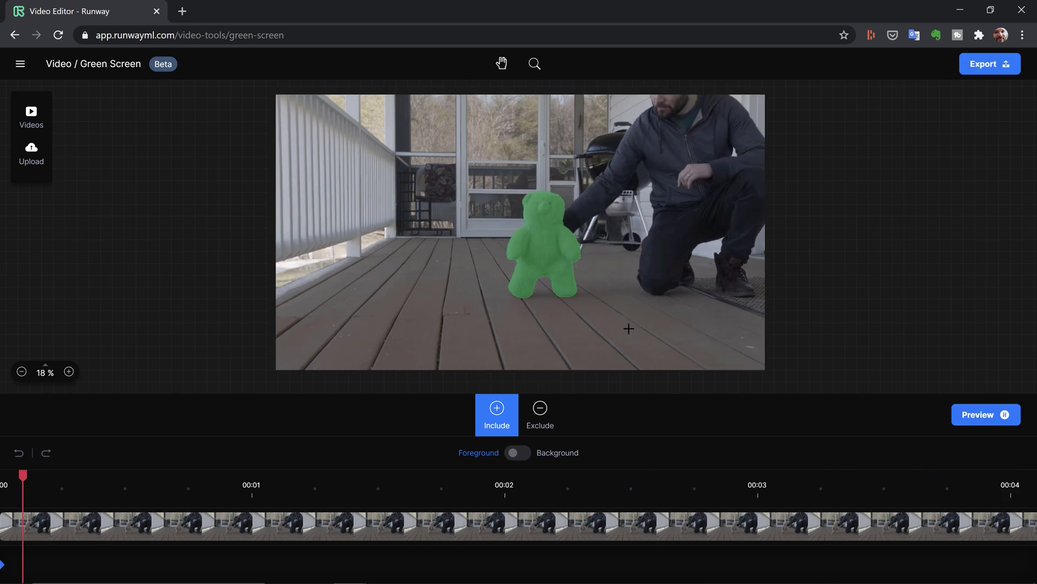
{"action": "scroll", "coordinate": [624, 327], "scroll_direction": "up", "scroll_amount": 5}
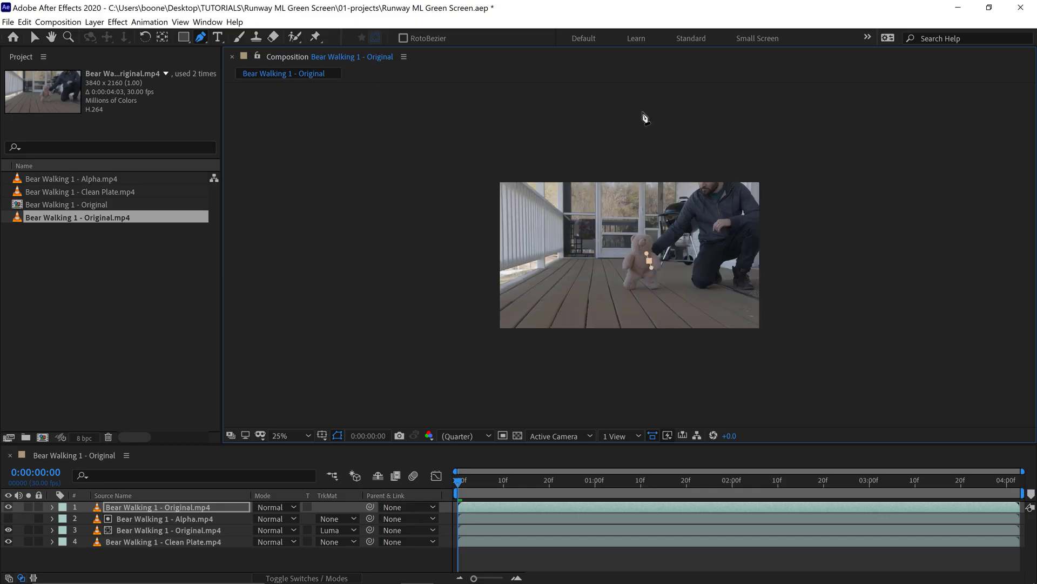
{"action": "key", "text": "period"}
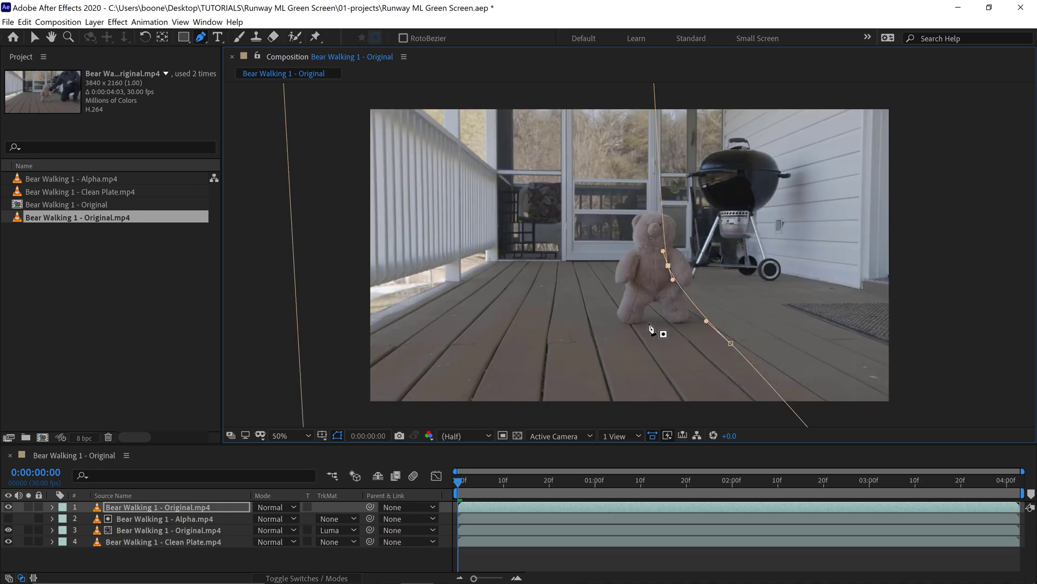